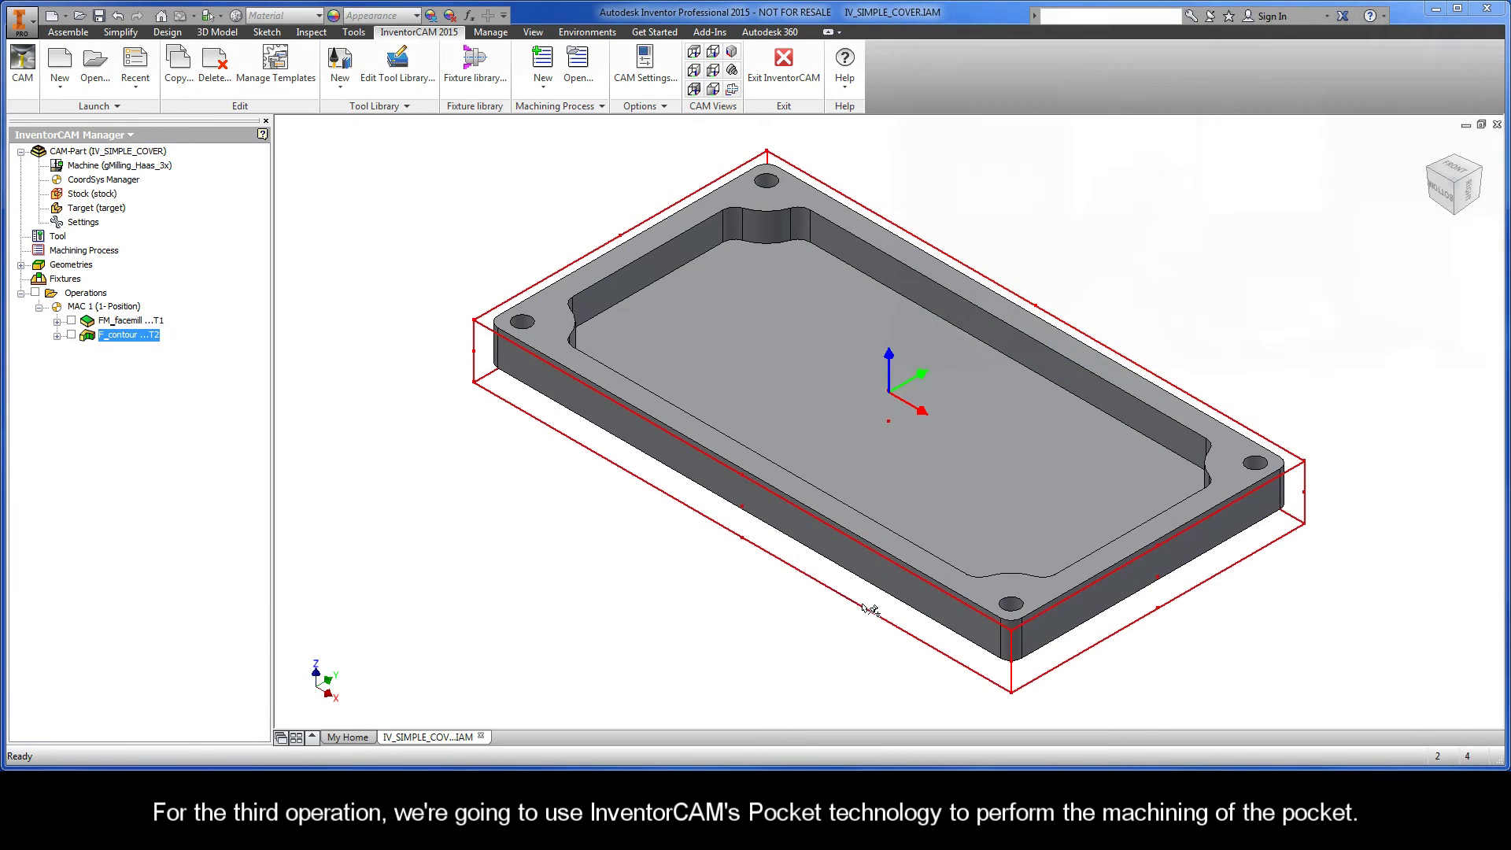
Add a new Pocket milling operation to the CAM part's operations
right_click(105, 300)
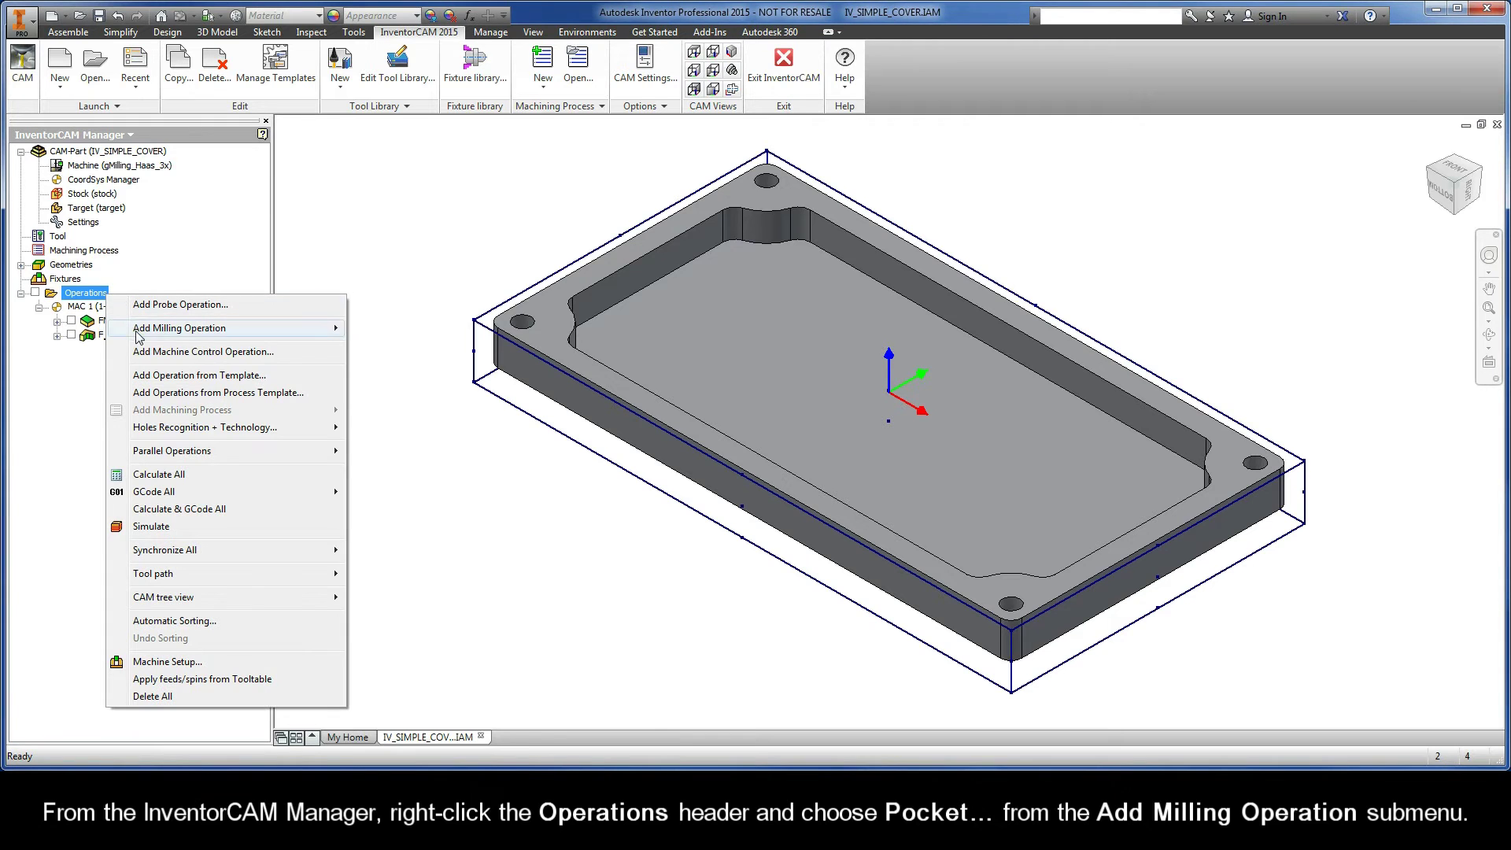
mouse_move(274, 334)
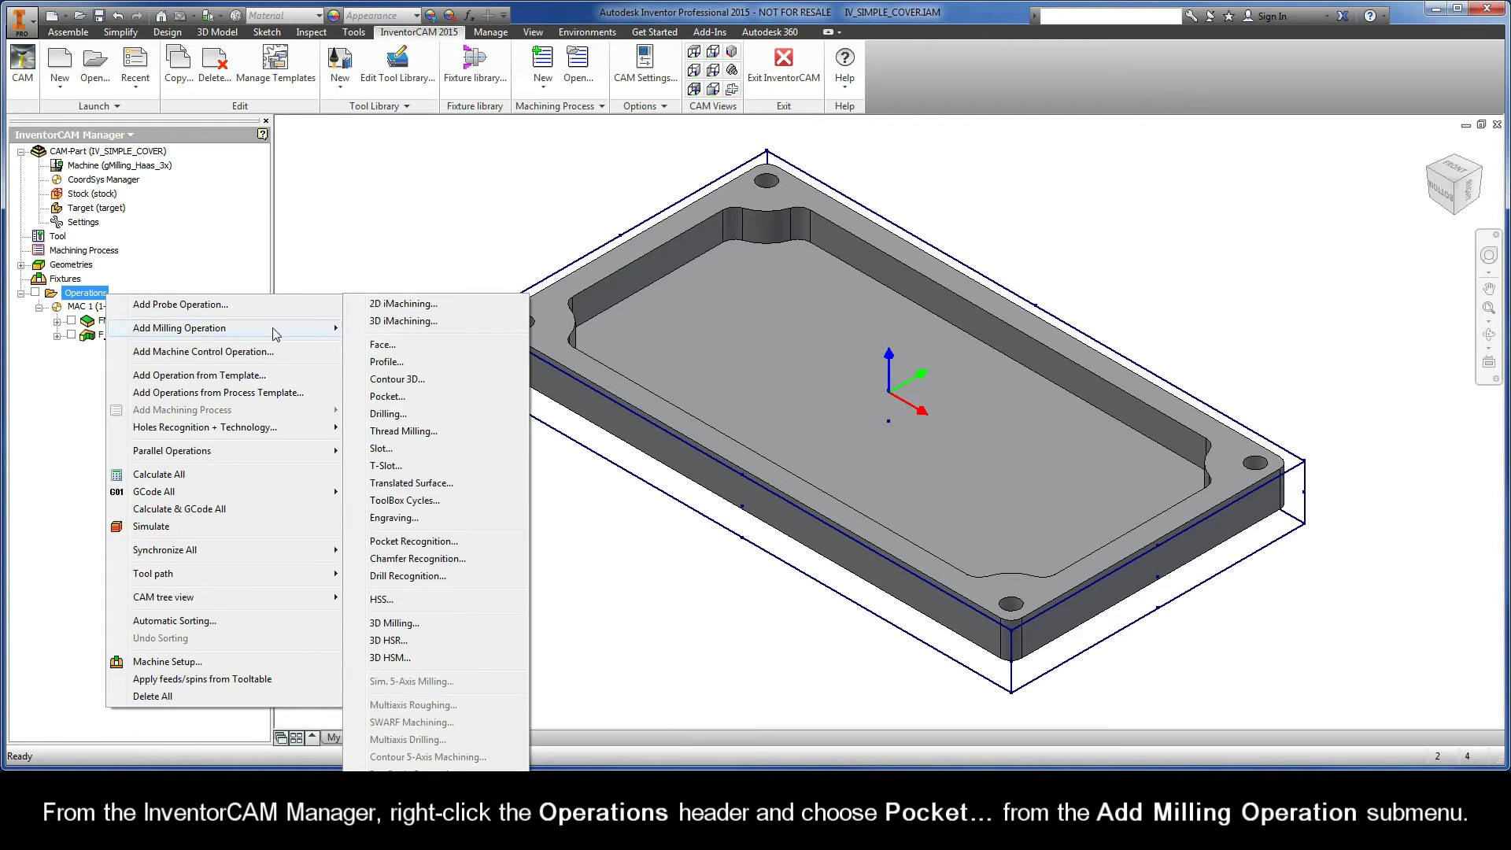
left_click(400, 397)
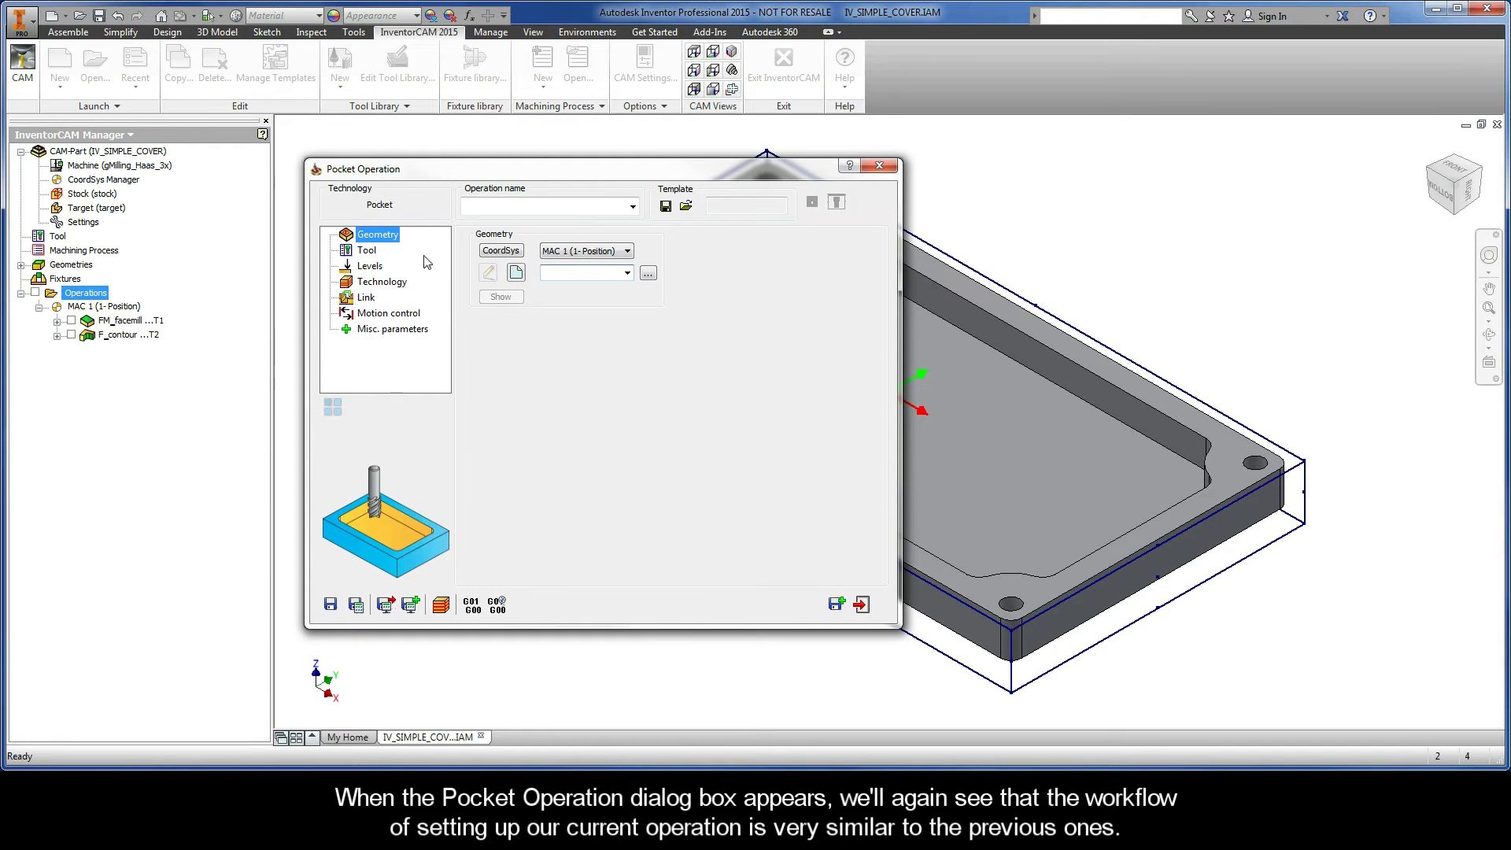
Define the pocket geometry by picking one upper edge of the pocket and closing the chain with Auto-constant Z
left_click(516, 273)
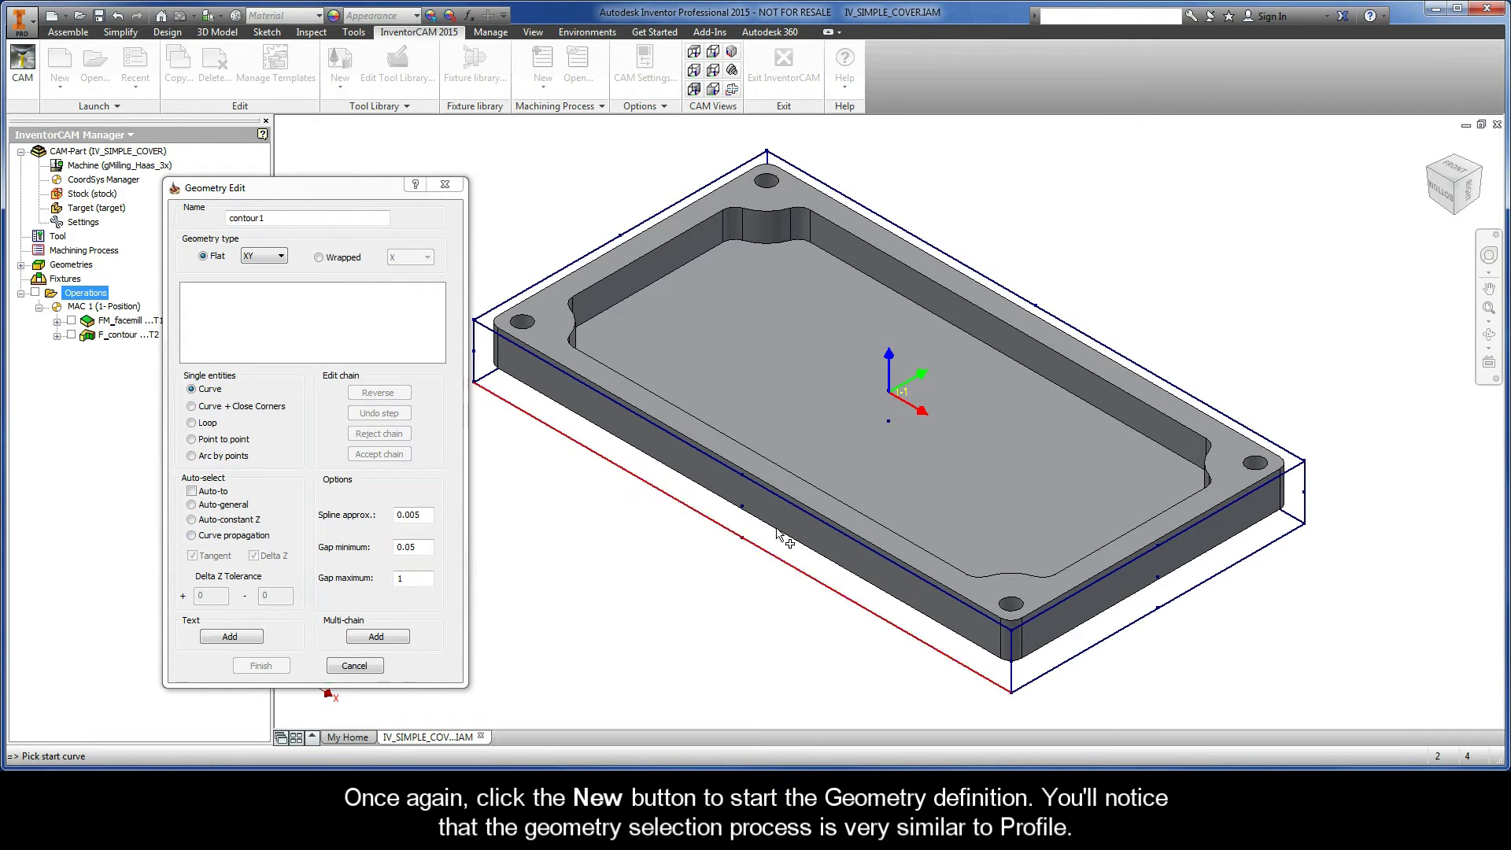
left_click(1173, 425)
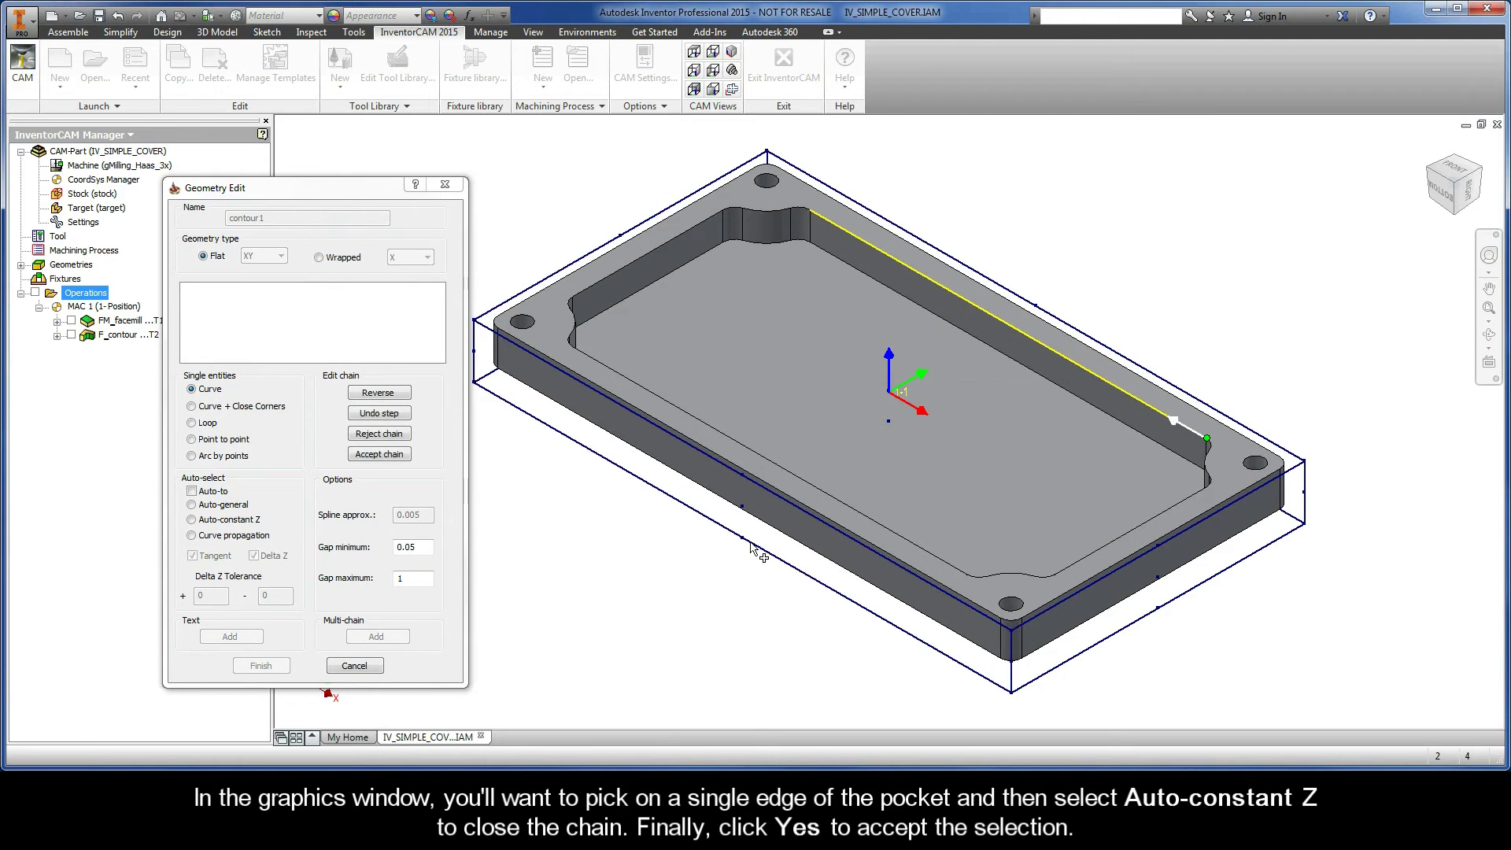
left_click(192, 520)
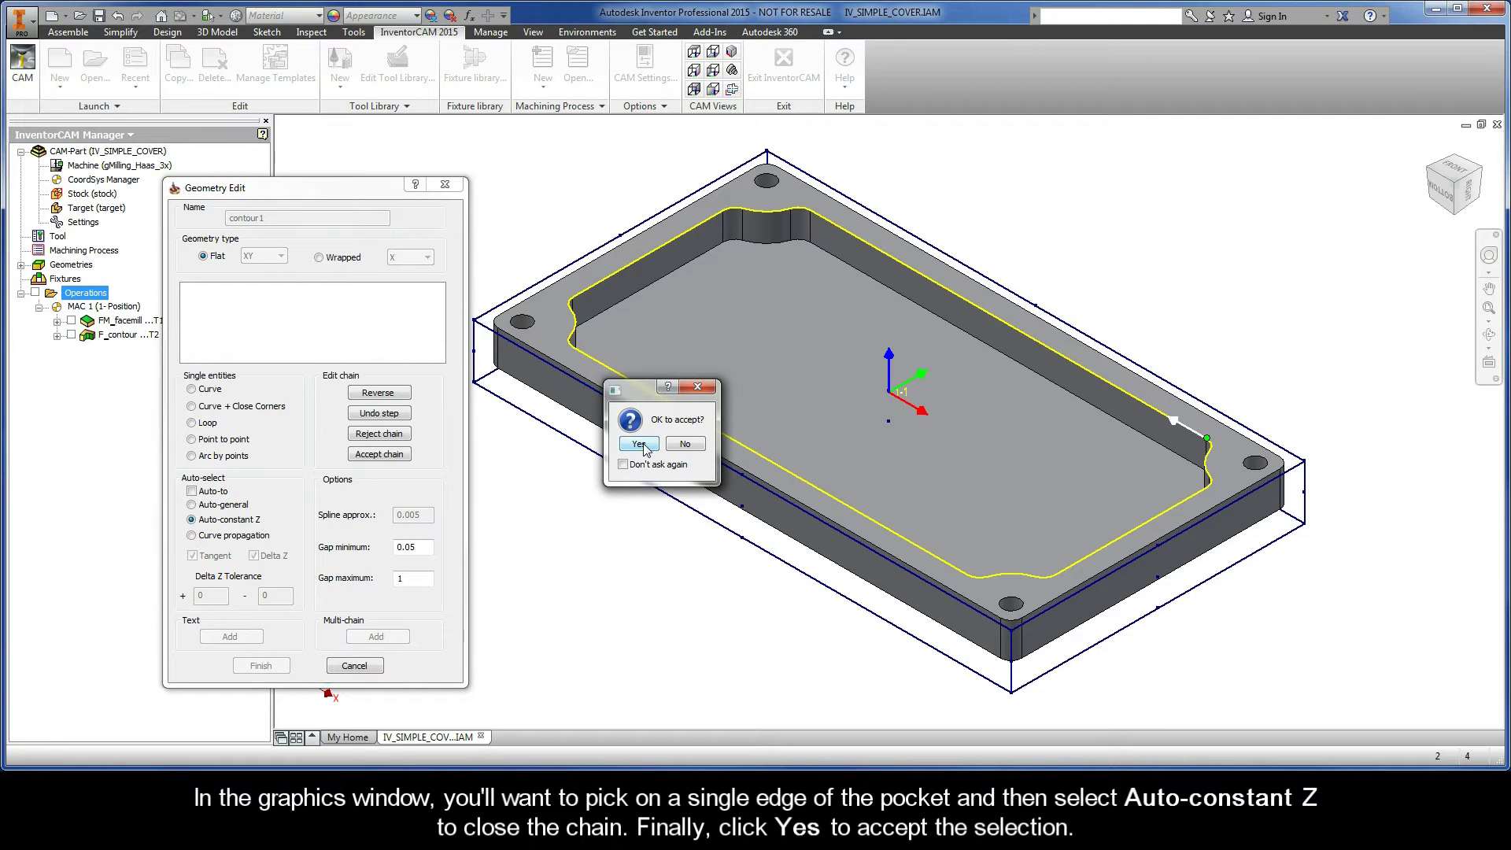
left_click(639, 445)
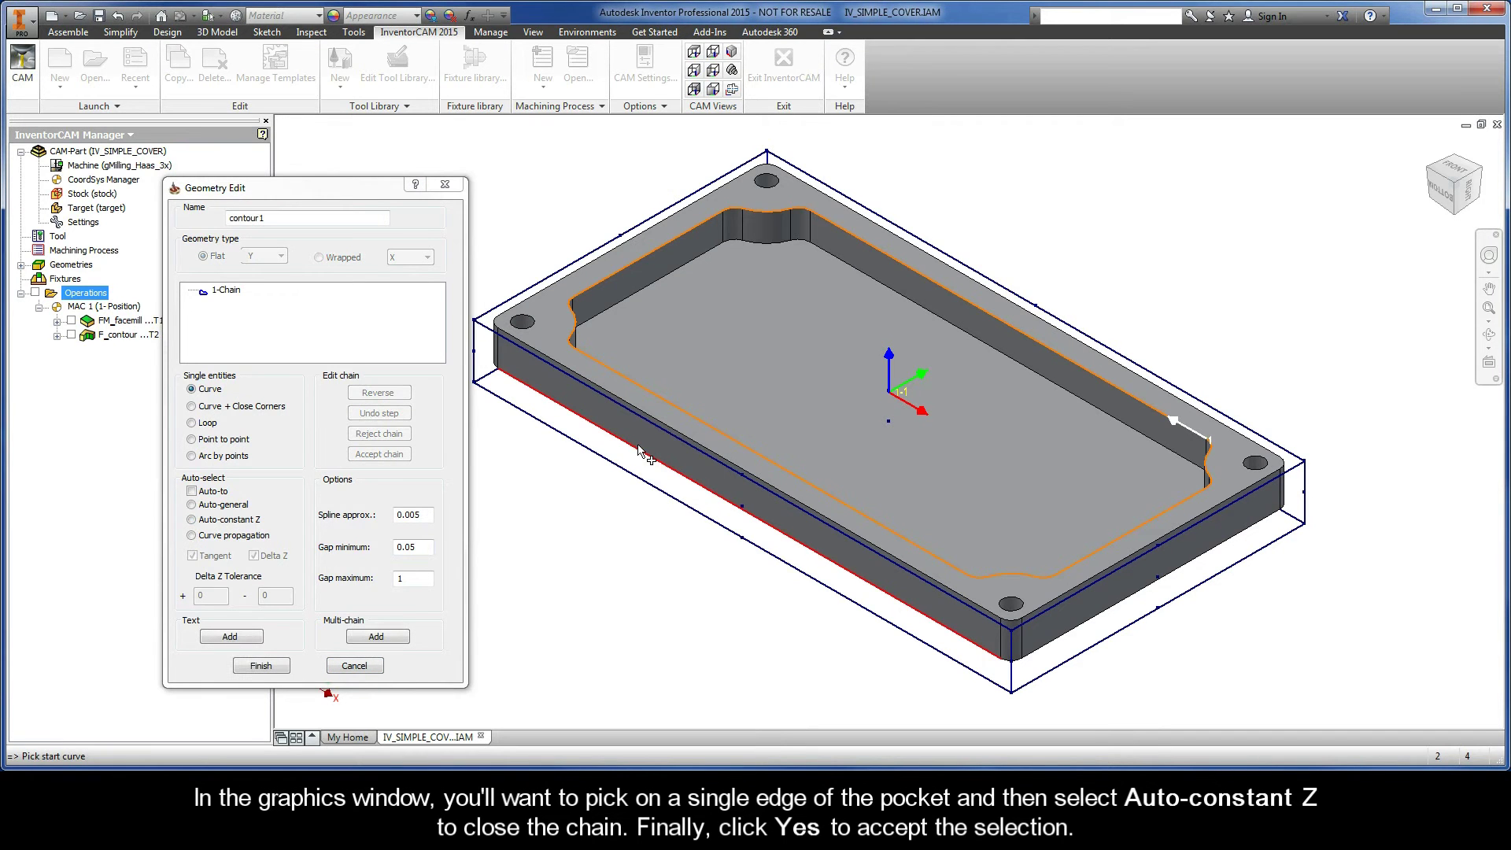
left_click(261, 666)
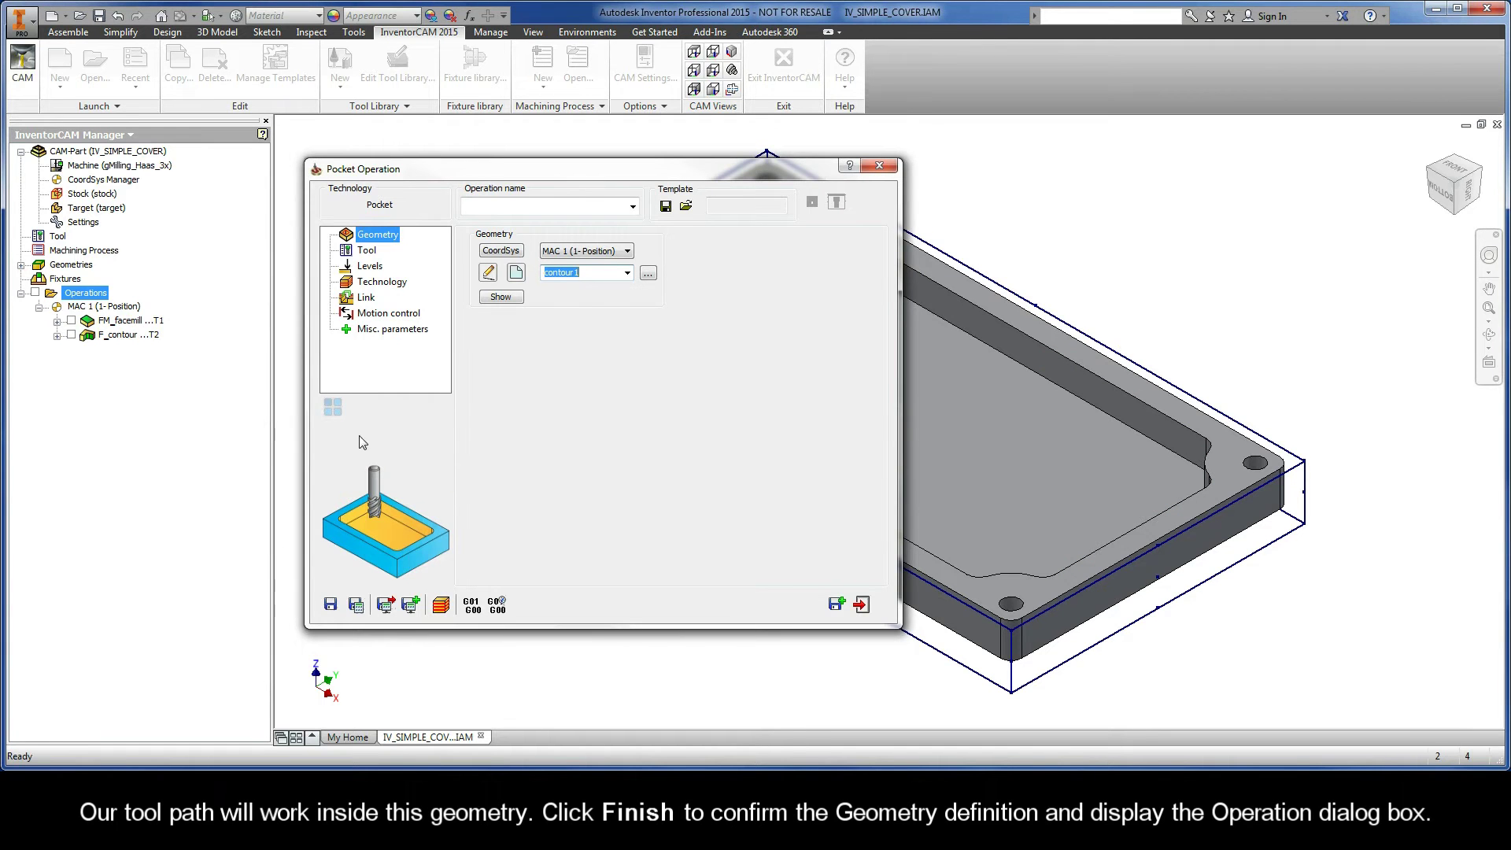
Assign the existing 6 mm END MILL, tool number 2, to the pocket operation
left_click(372, 253)
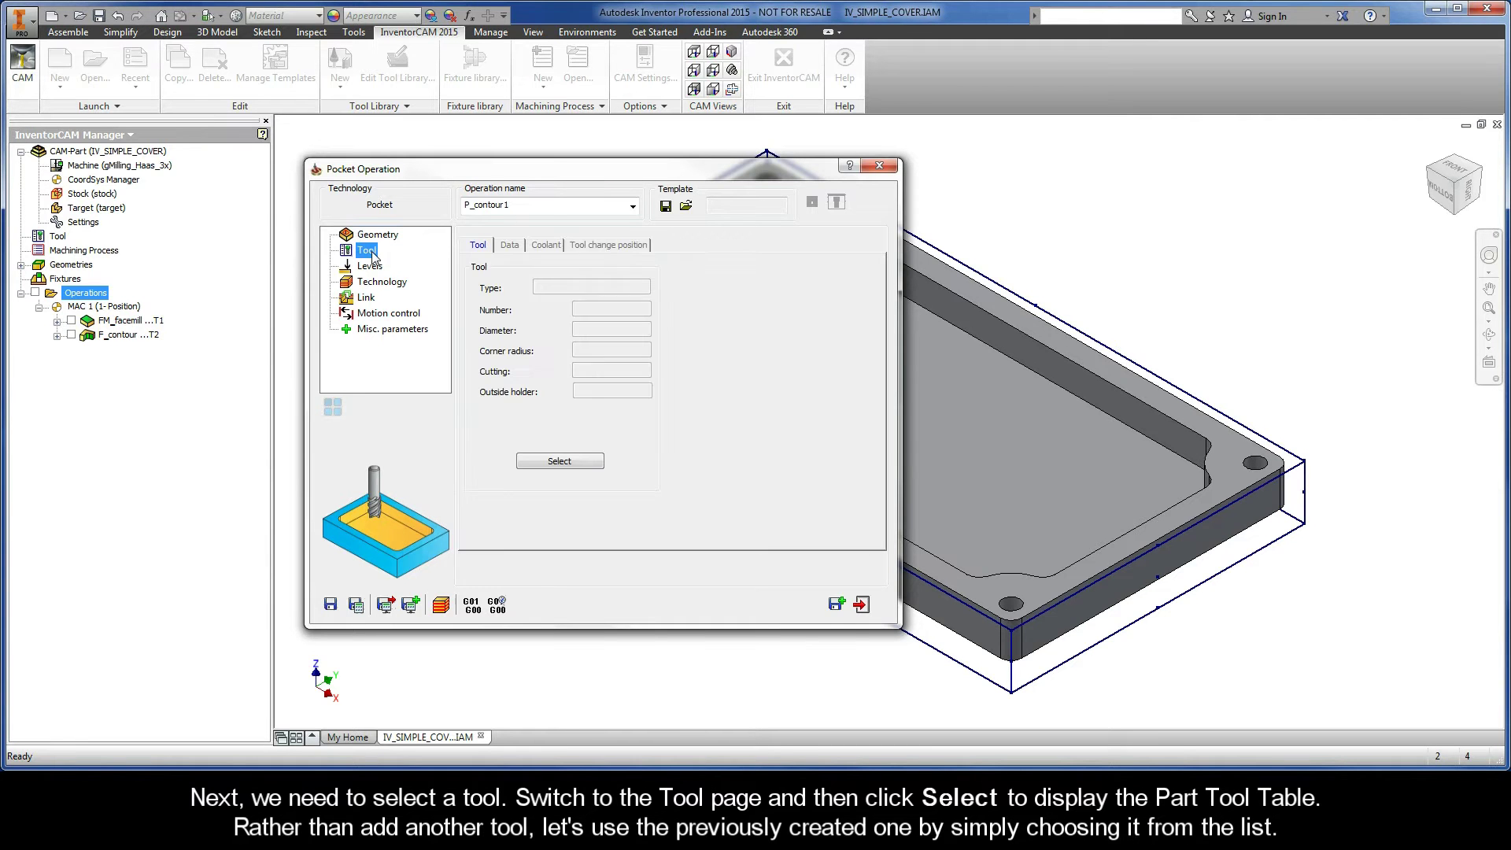
left_click(560, 462)
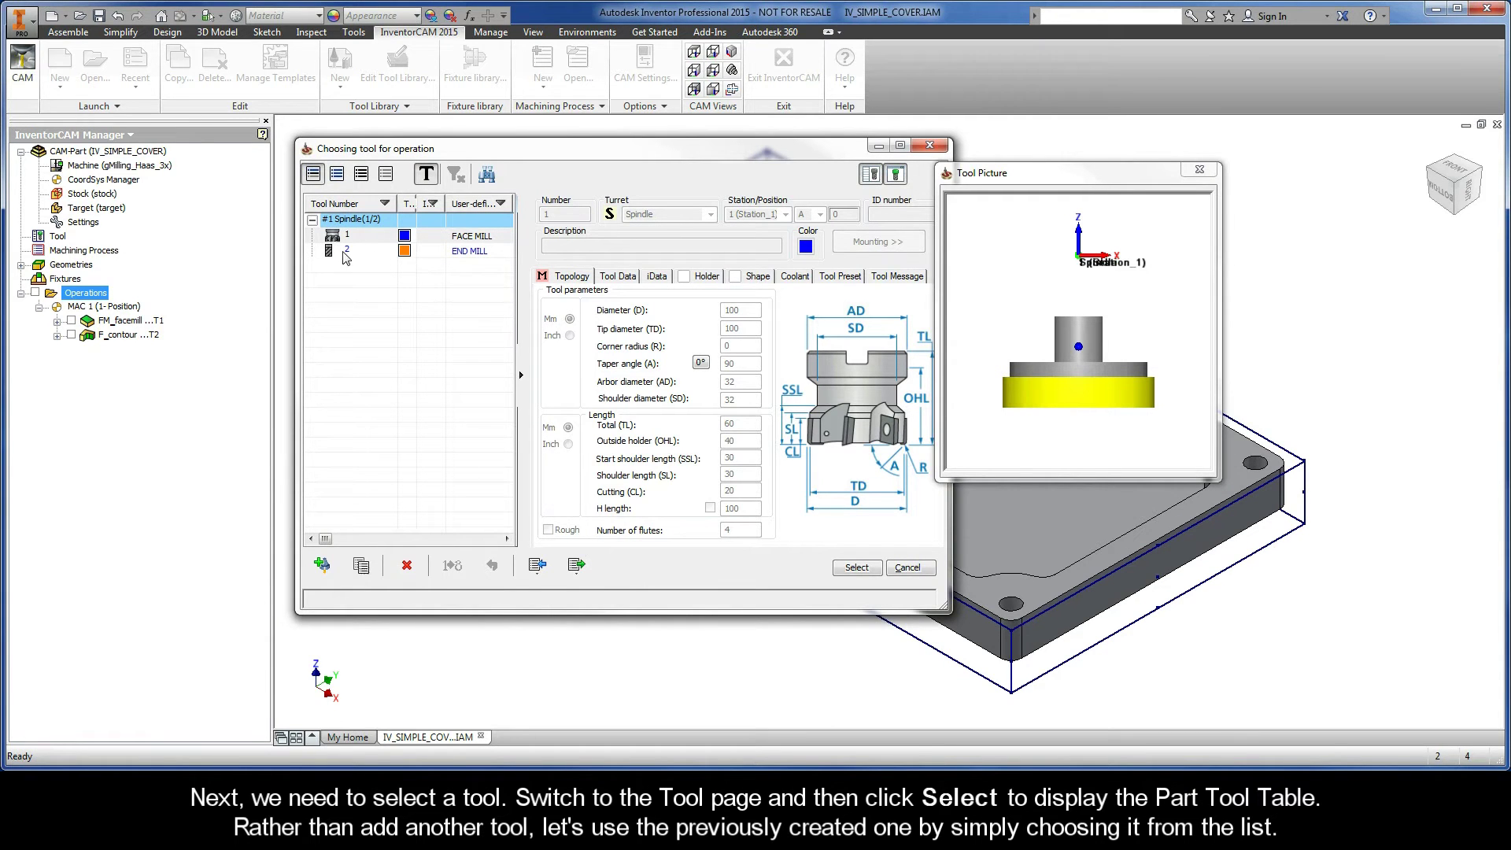
left_click(465, 259)
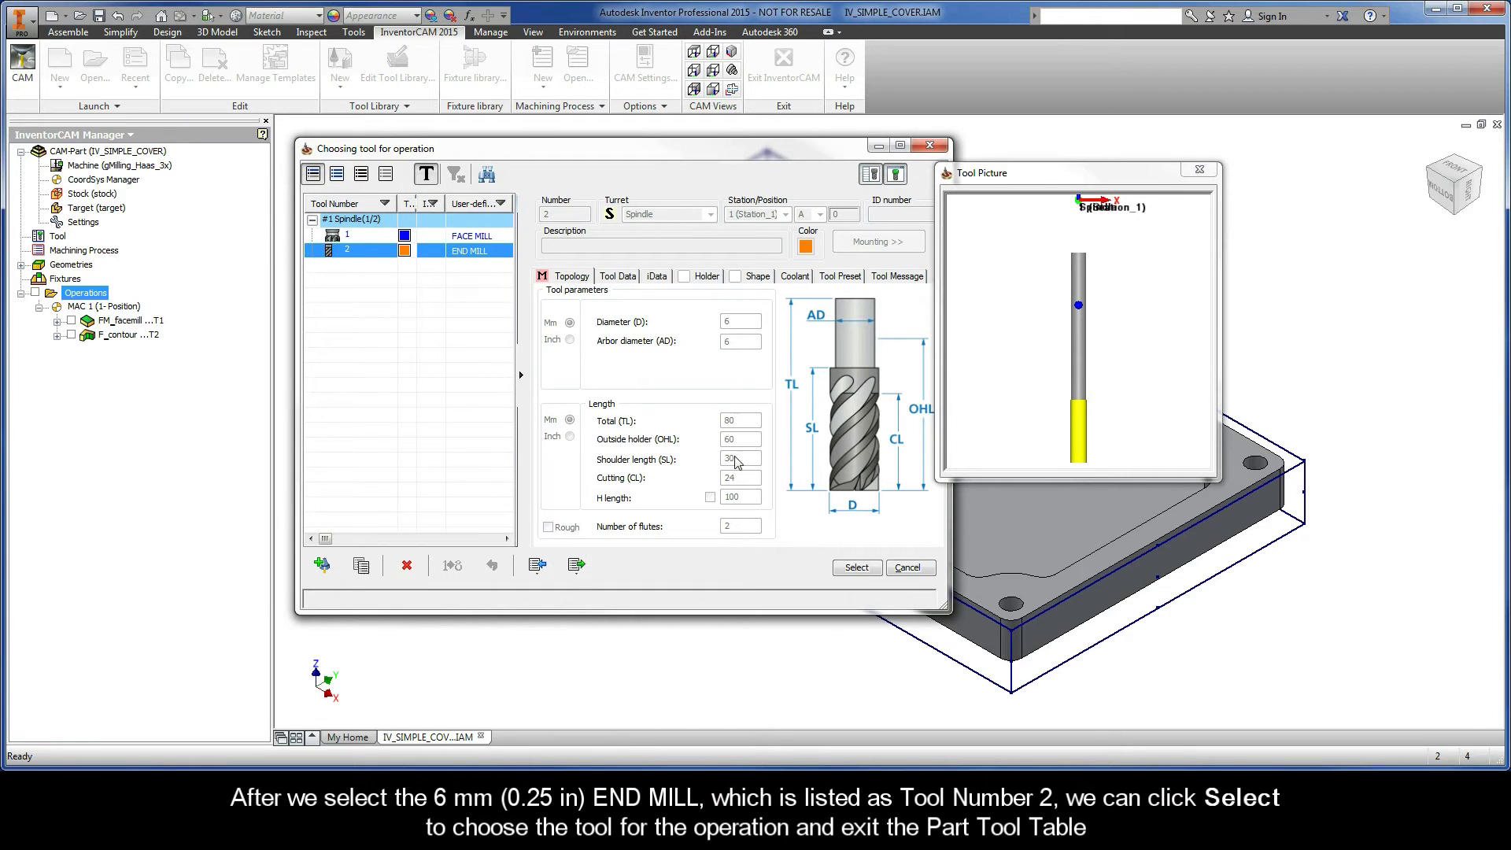
left_click(857, 568)
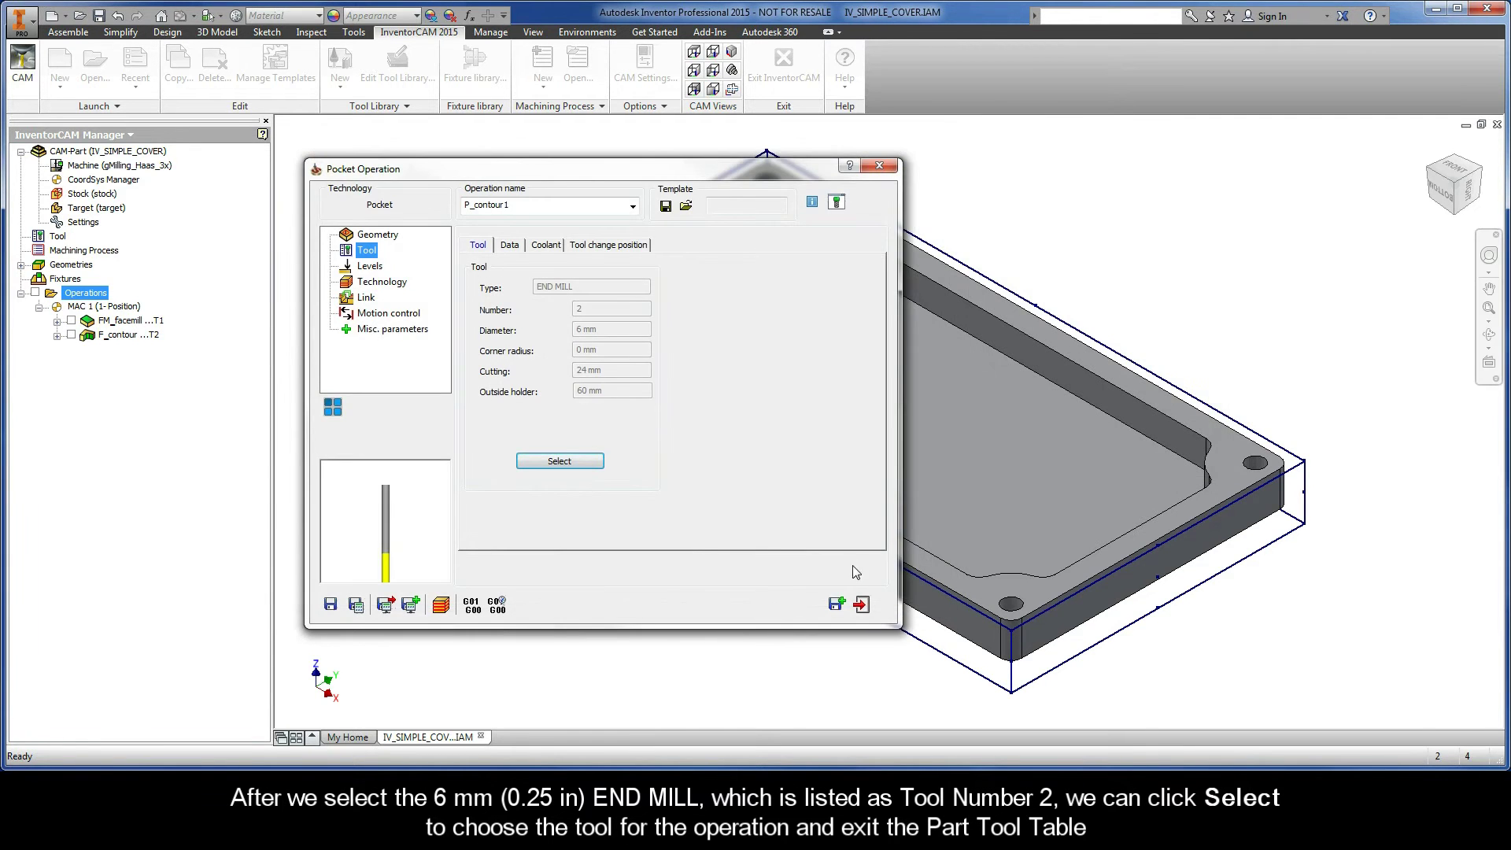
Define the upper level from the part's top face and the pocket depth from the pocket's floor face
left_click(370, 267)
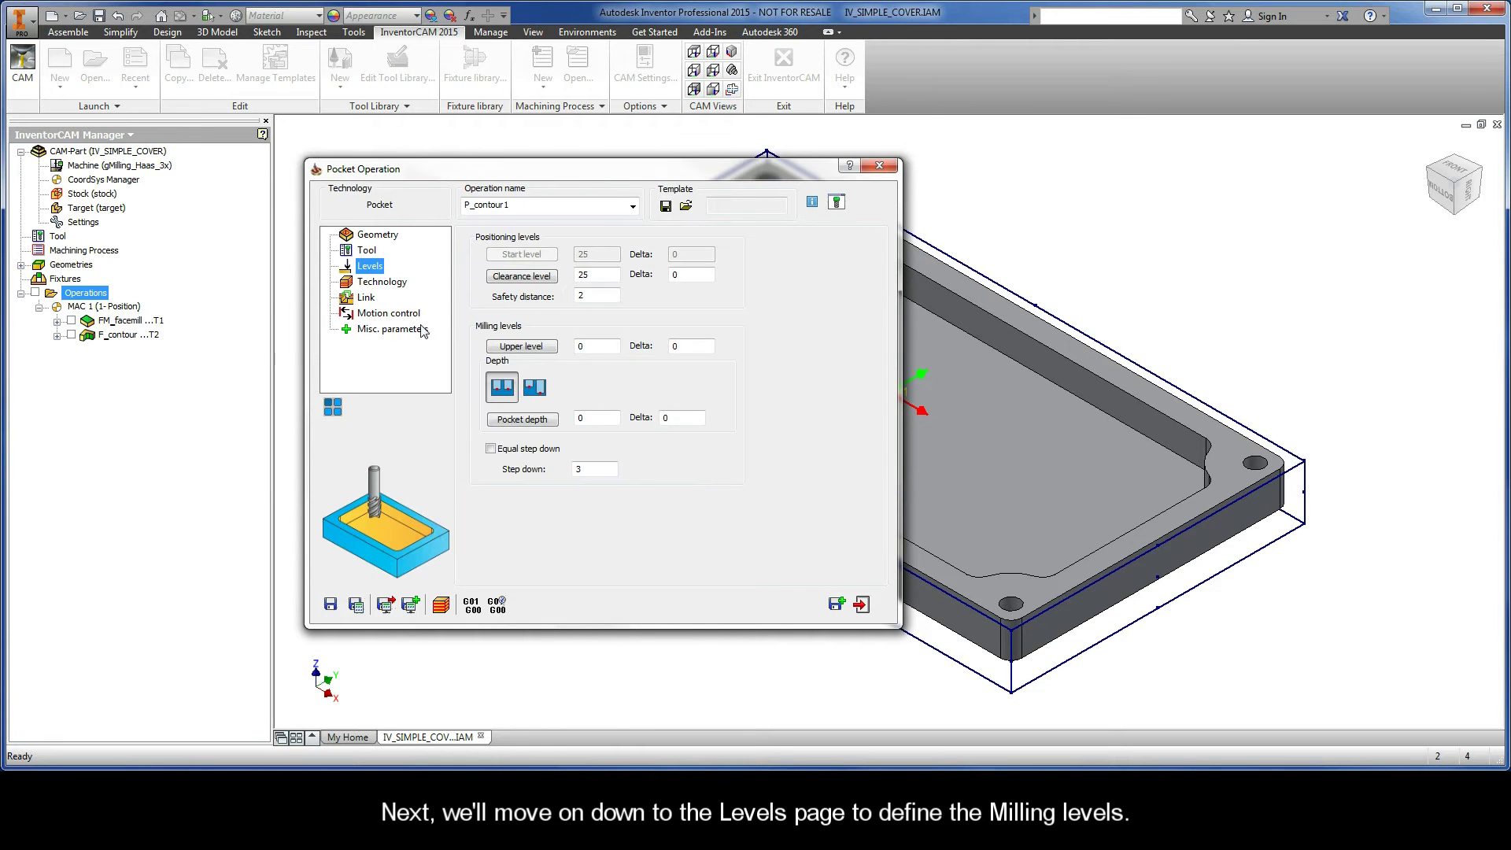
left_click(521, 347)
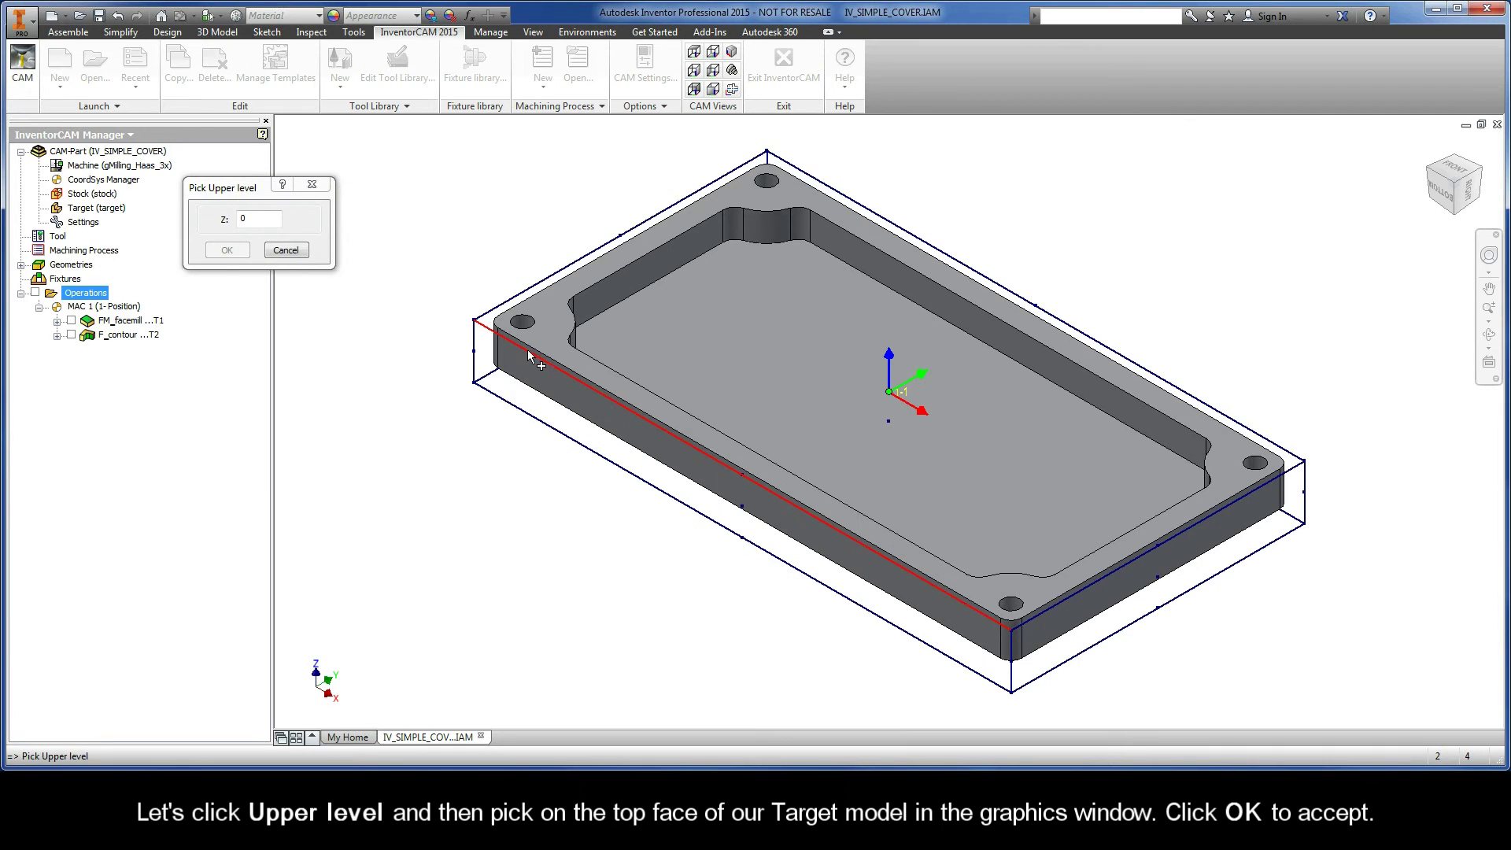
left_click(552, 317)
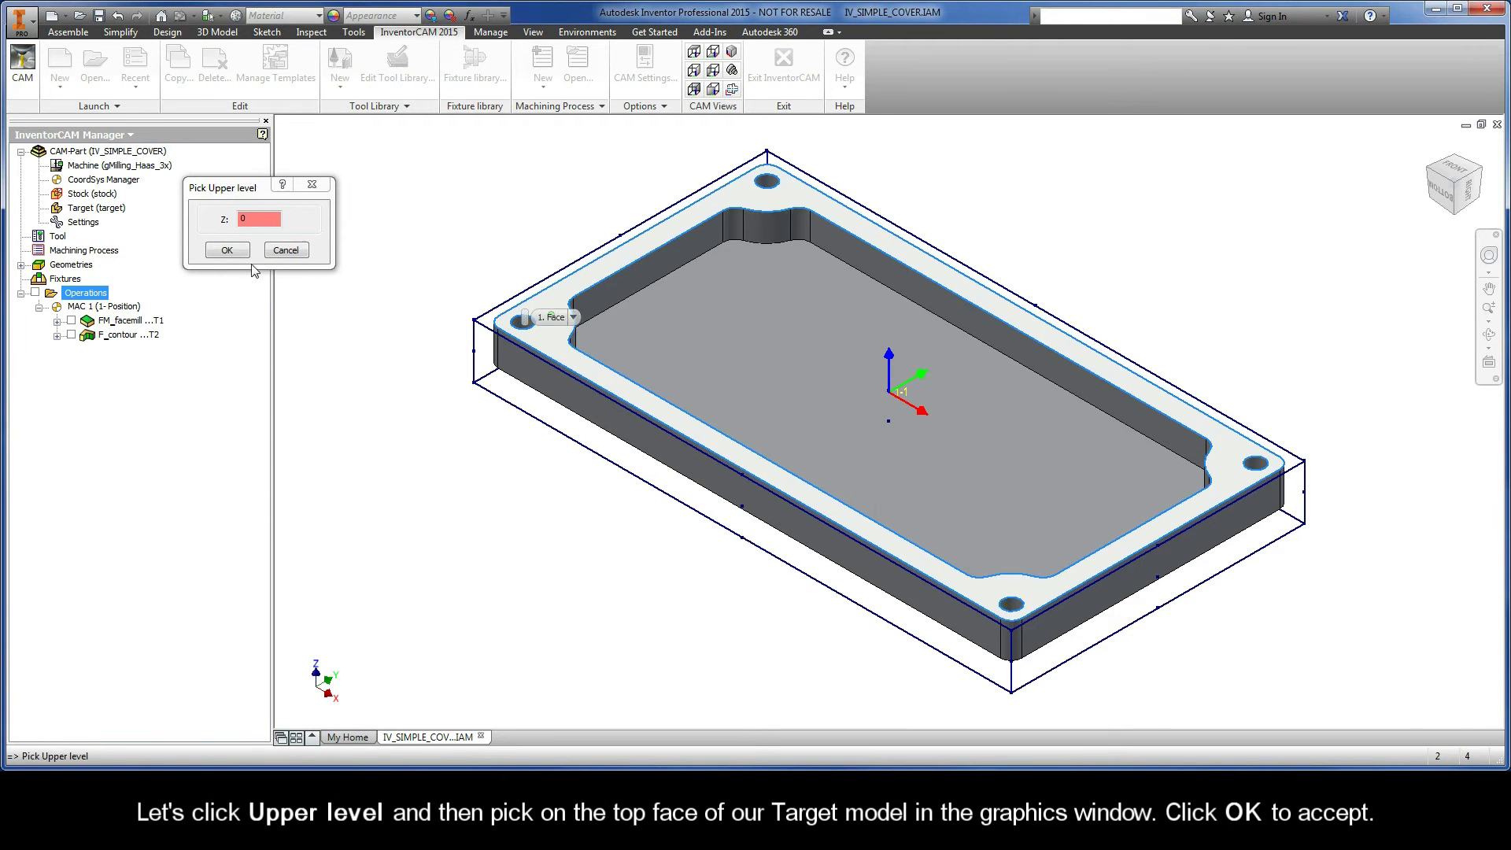
left_click(227, 251)
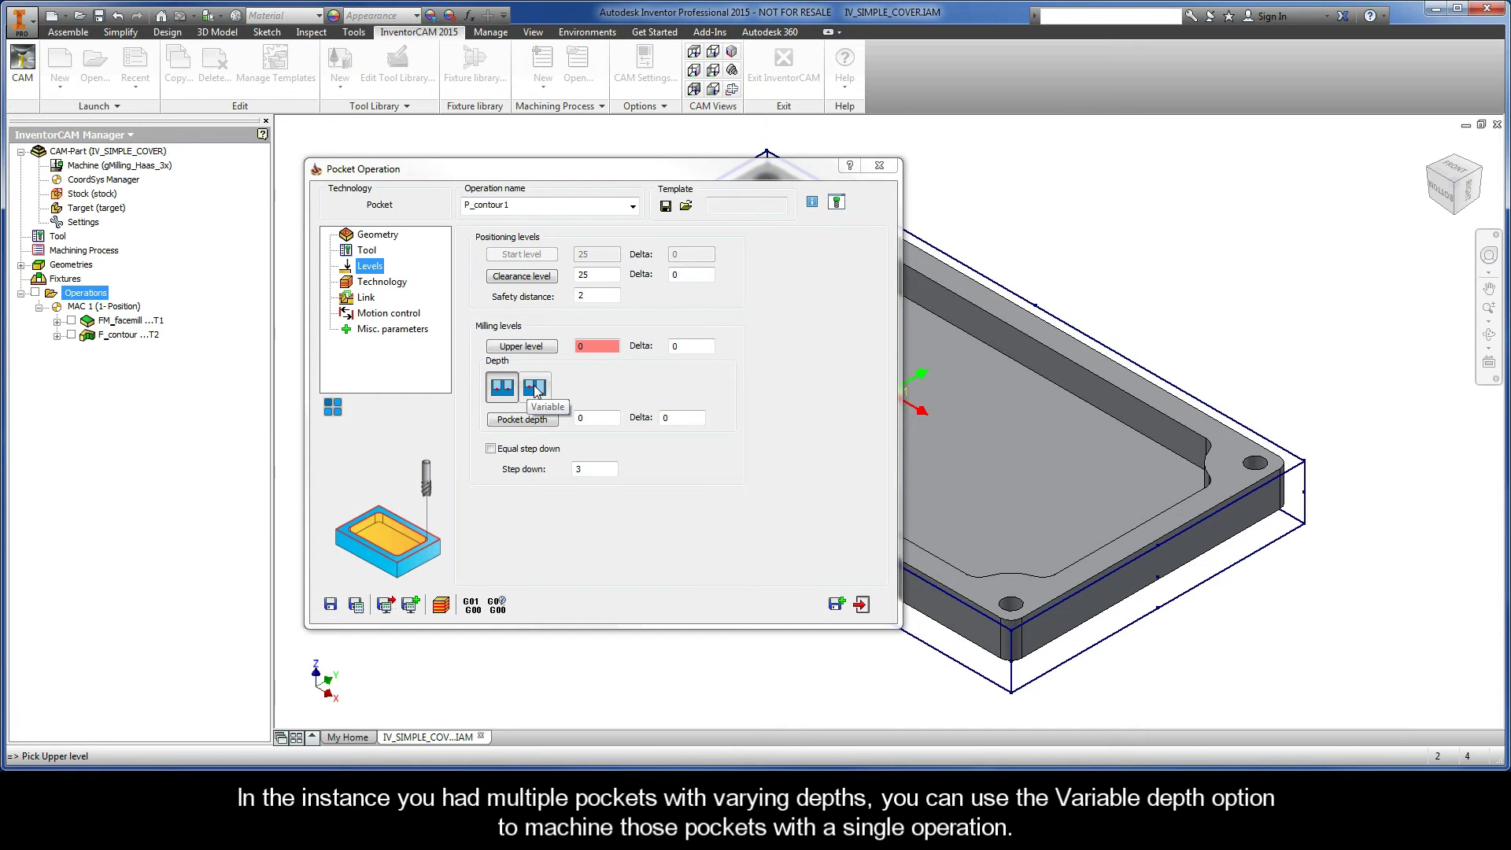
left_click(520, 421)
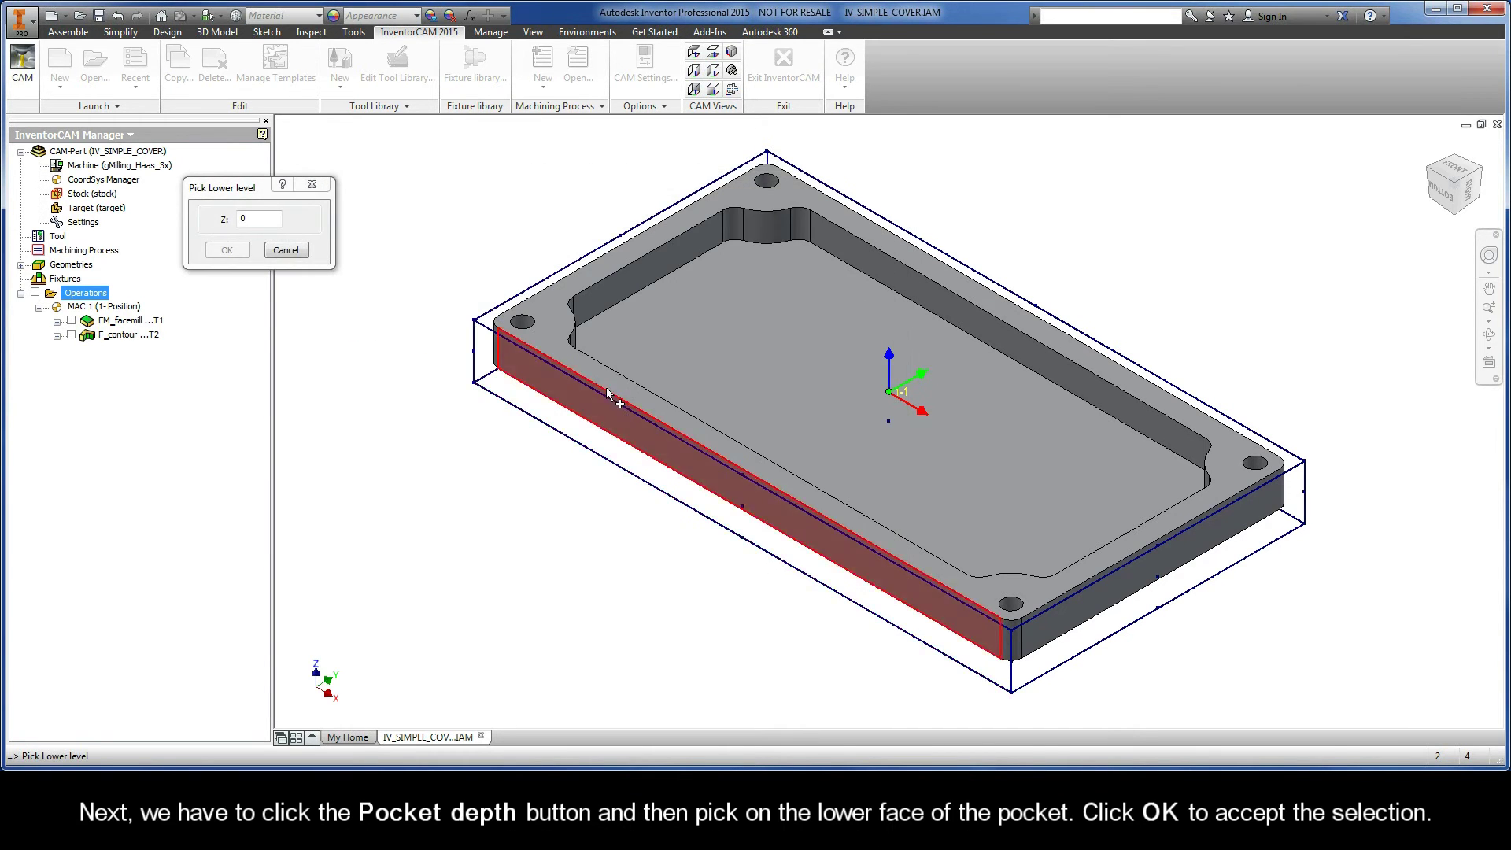
left_click(692, 341)
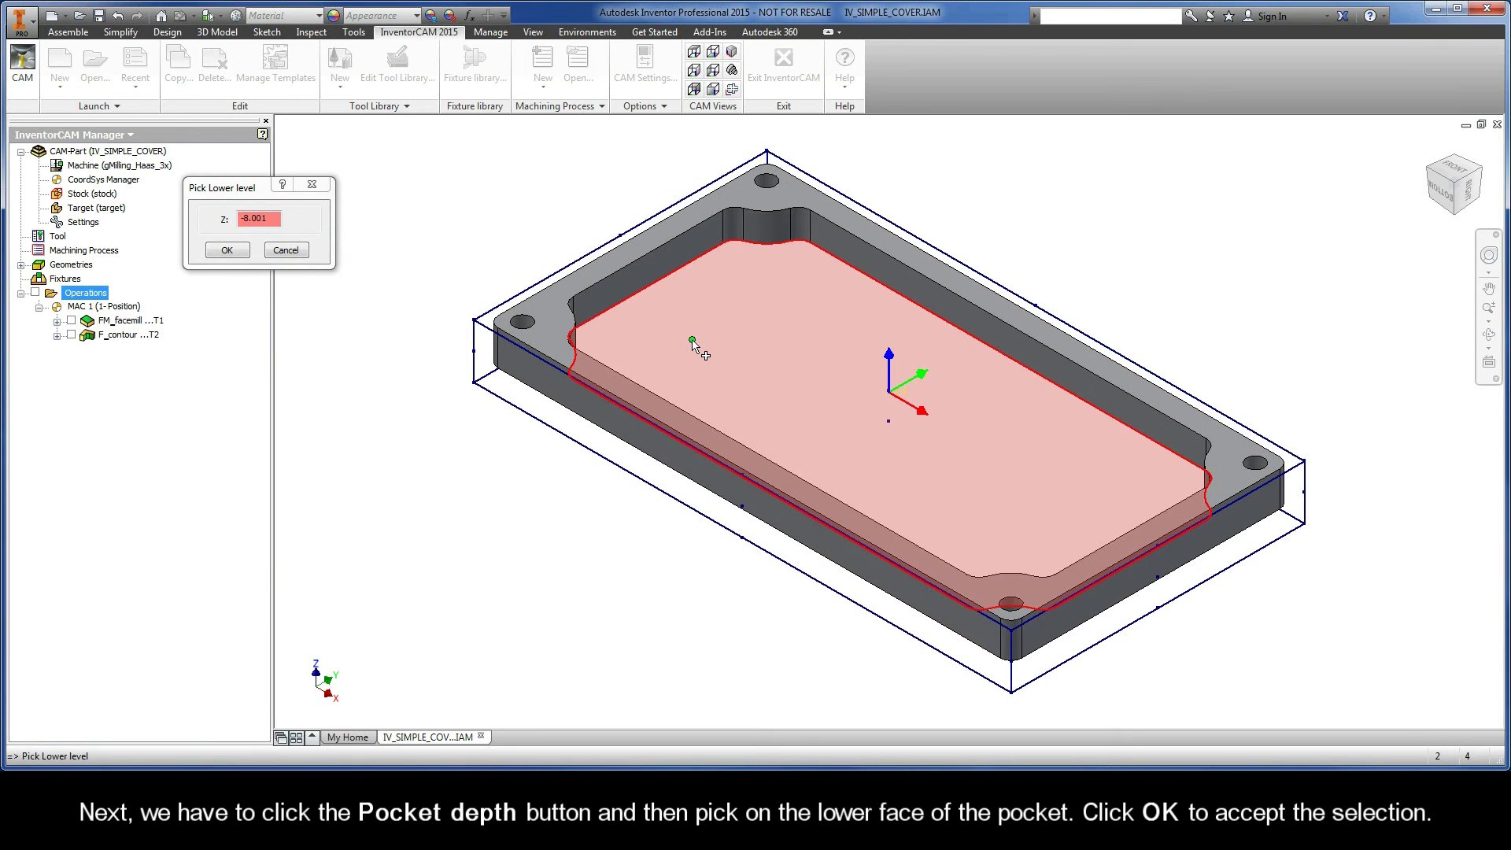
left_click(228, 252)
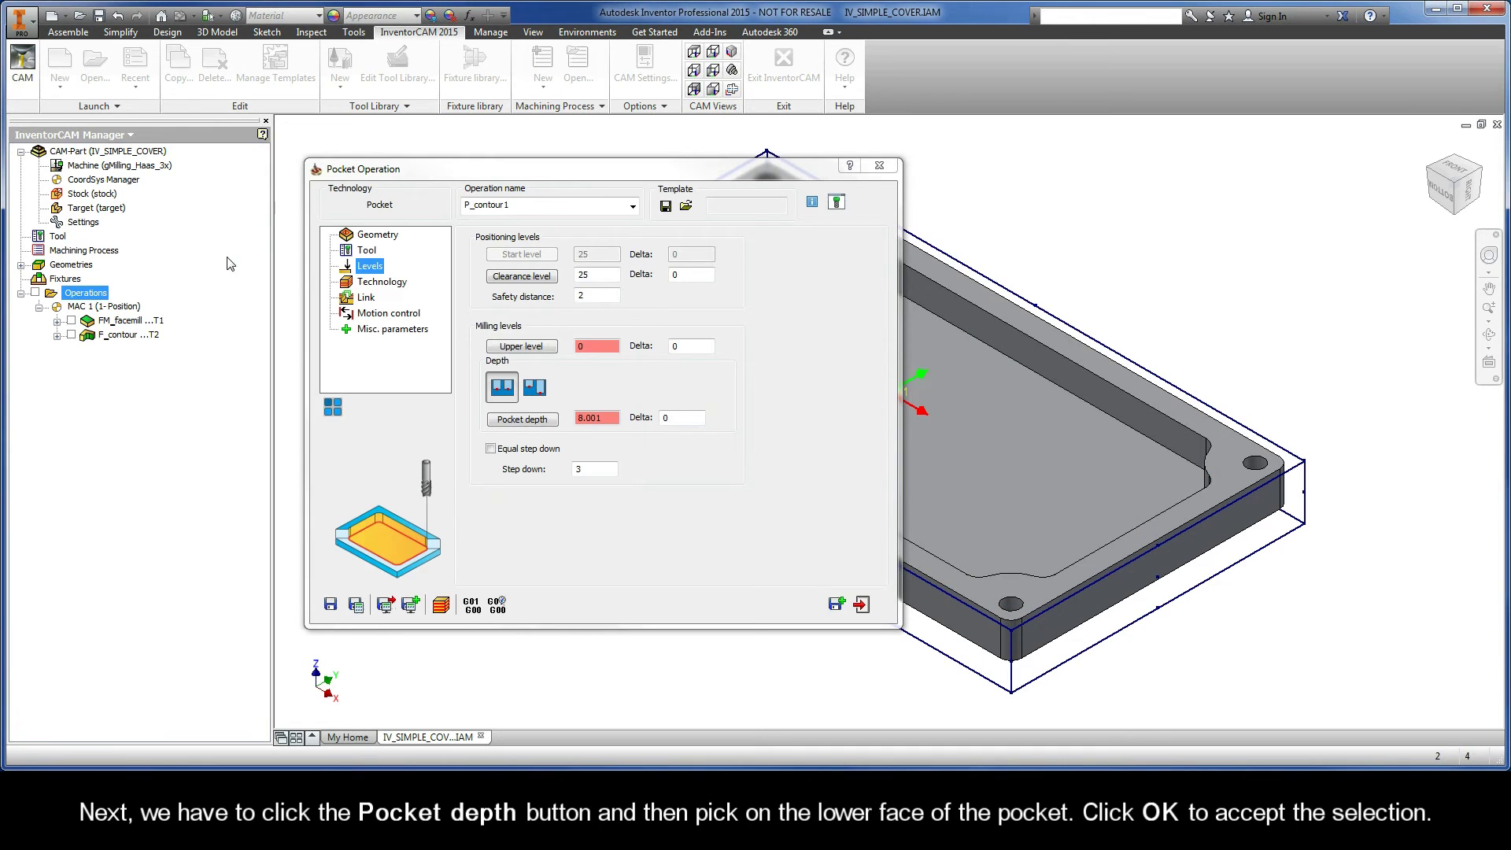
Enable the Equal step down option for the pocket's milling levels
double_click(595, 470)
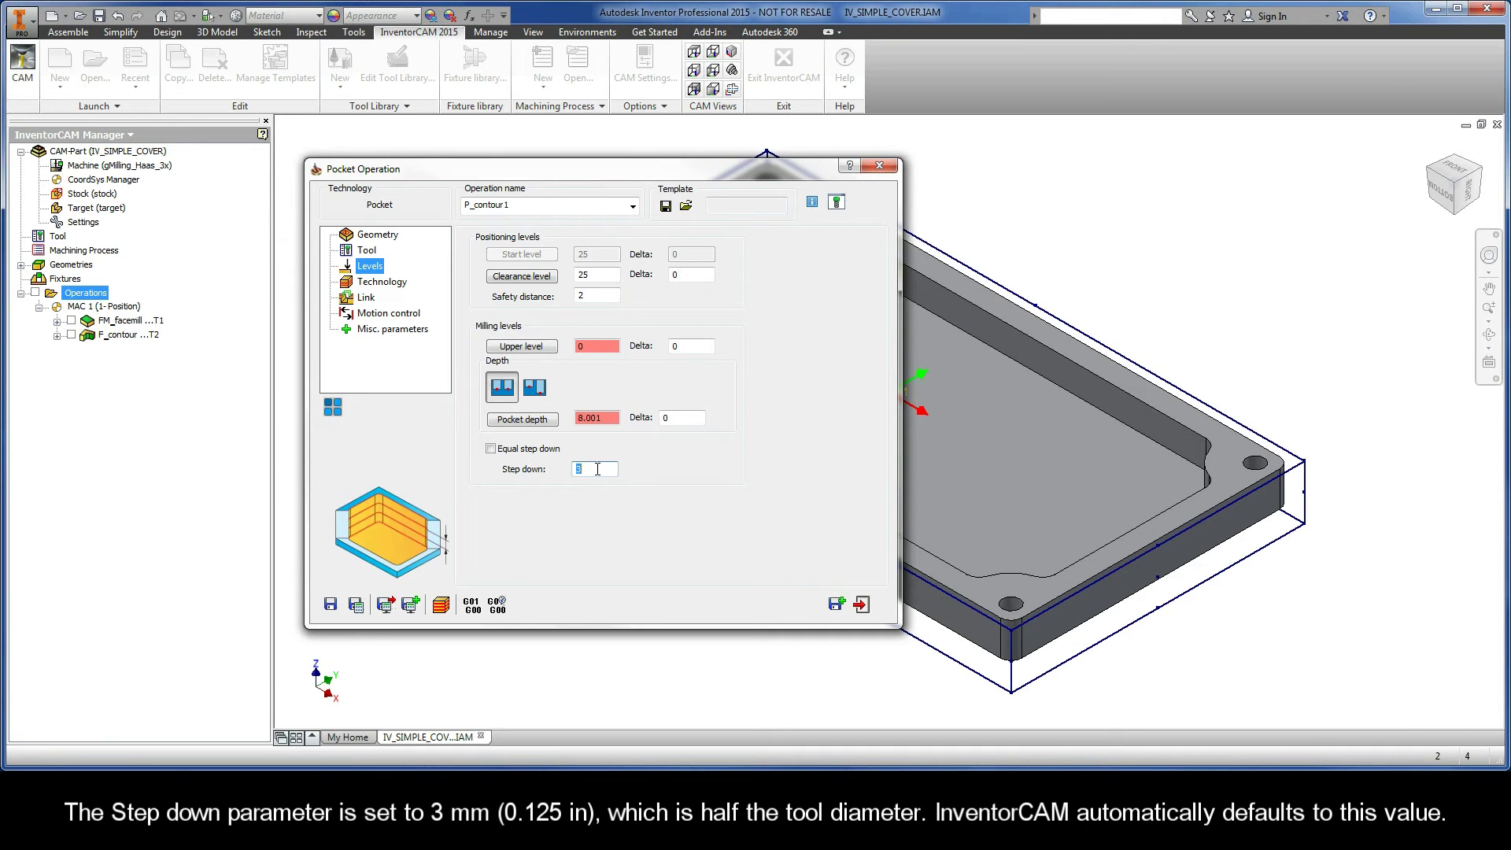
left_click(602, 418)
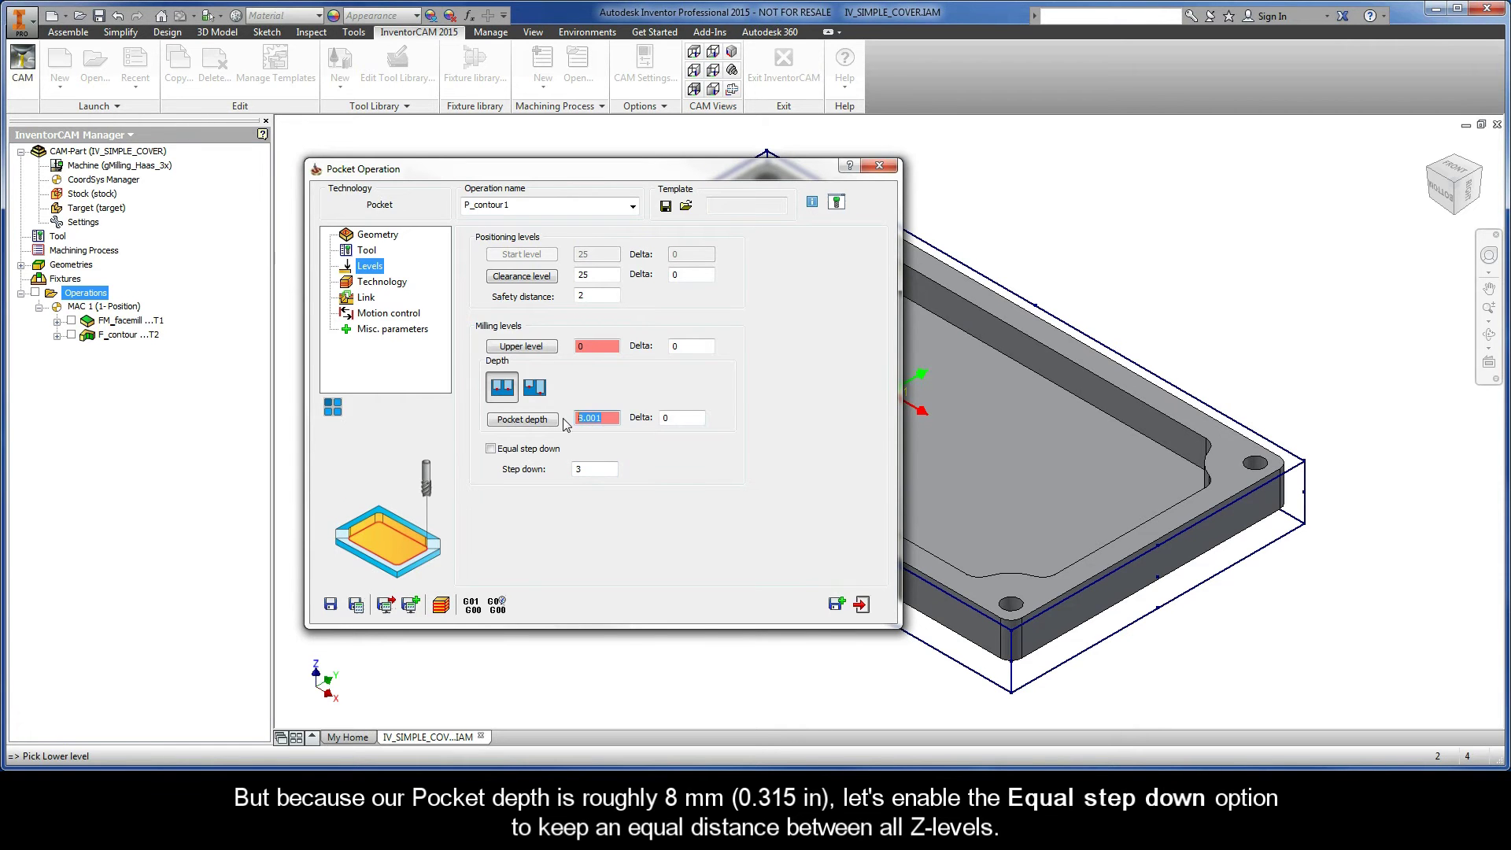
left_click(491, 449)
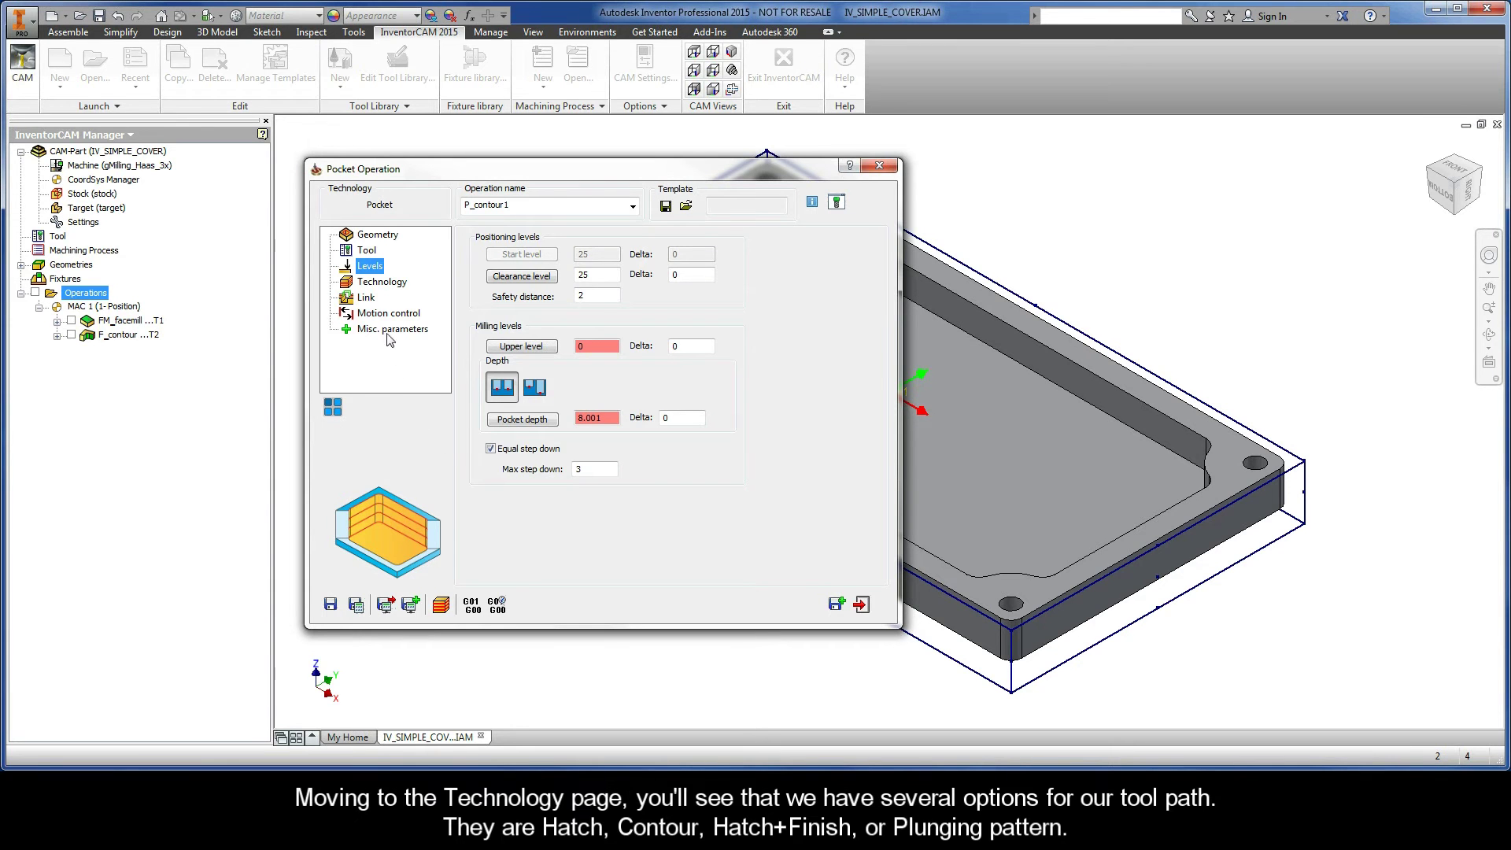
Choose Contour as the technology for the pocket tool path
left_click(380, 284)
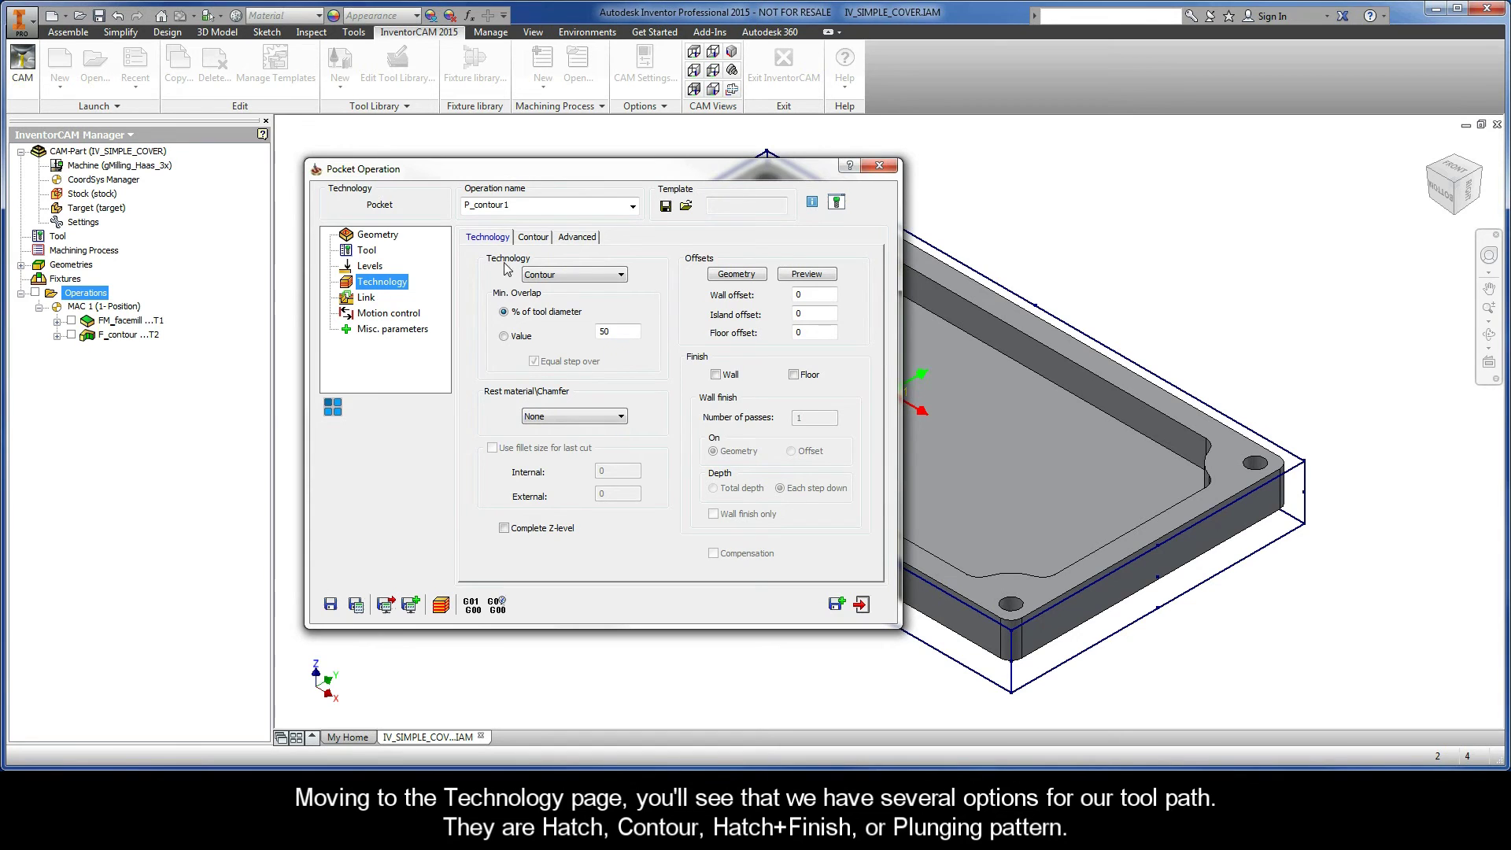
left_click(565, 278)
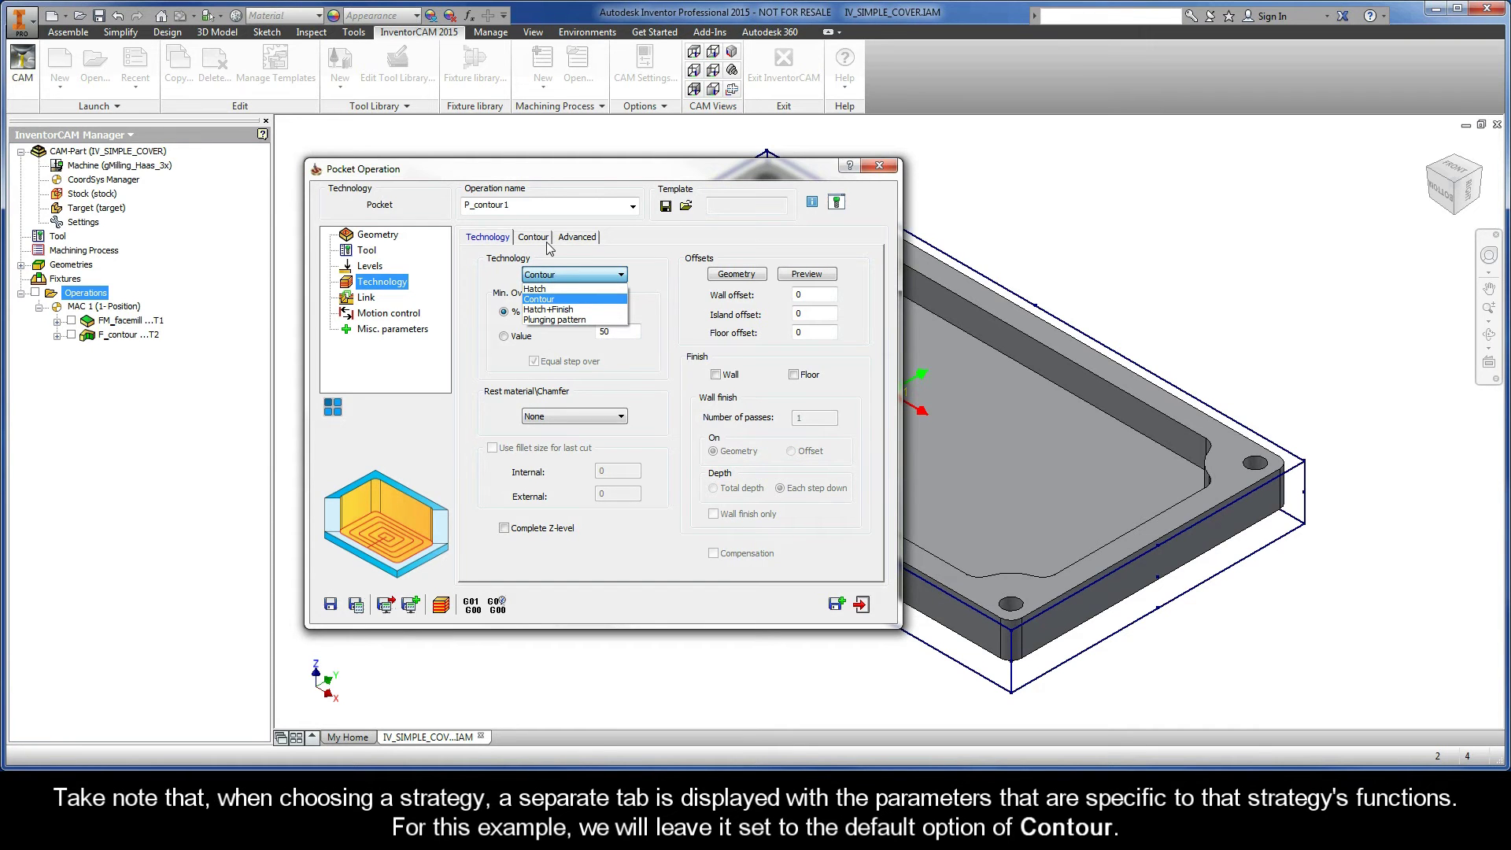
left_click(556, 302)
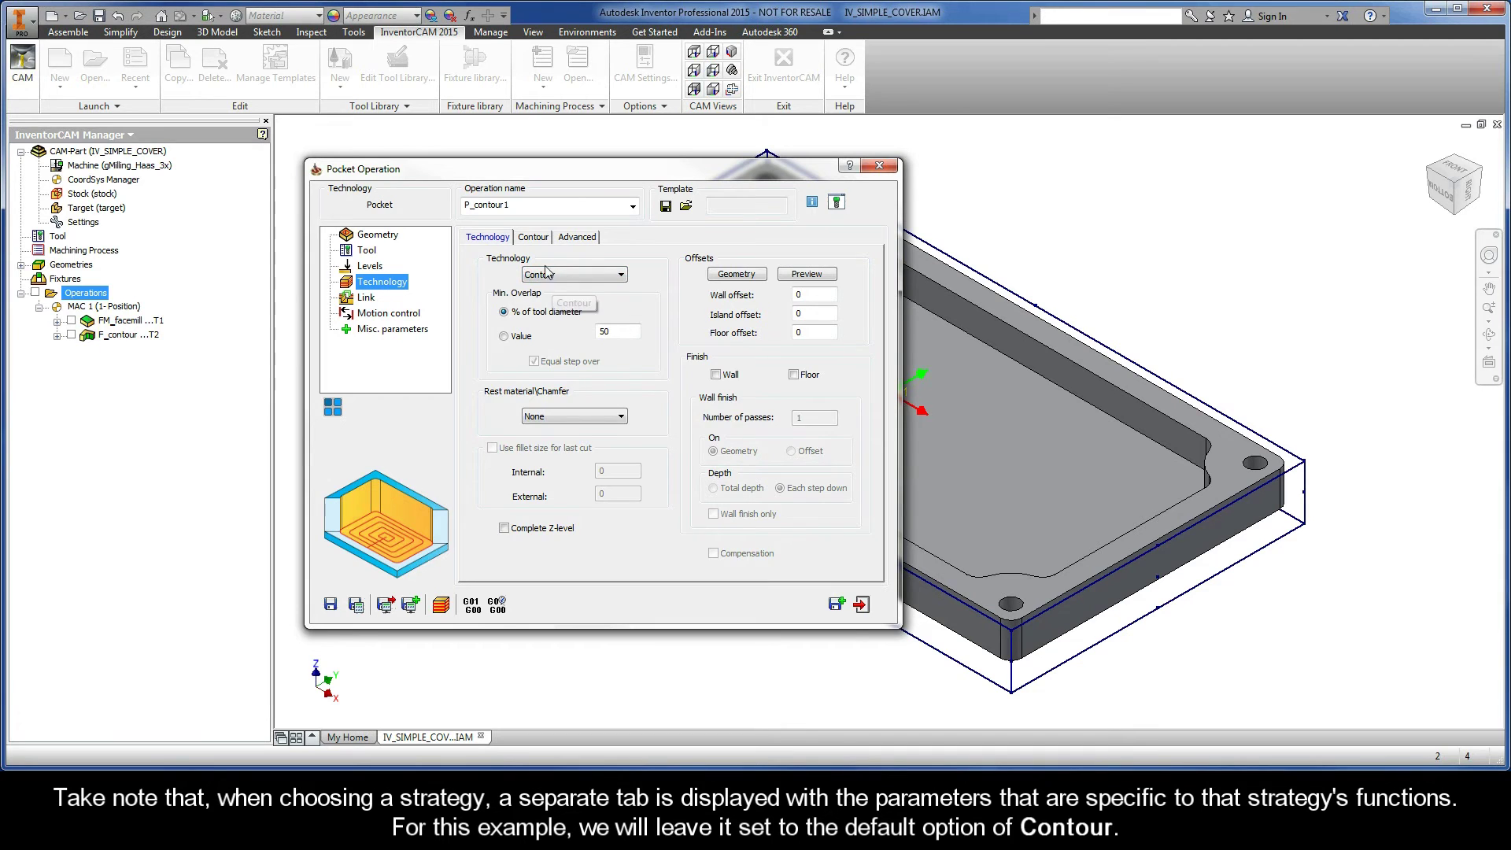
Make the contour passes start from the Inside and set the corner type to Fillet with its default radius values
left_click(535, 238)
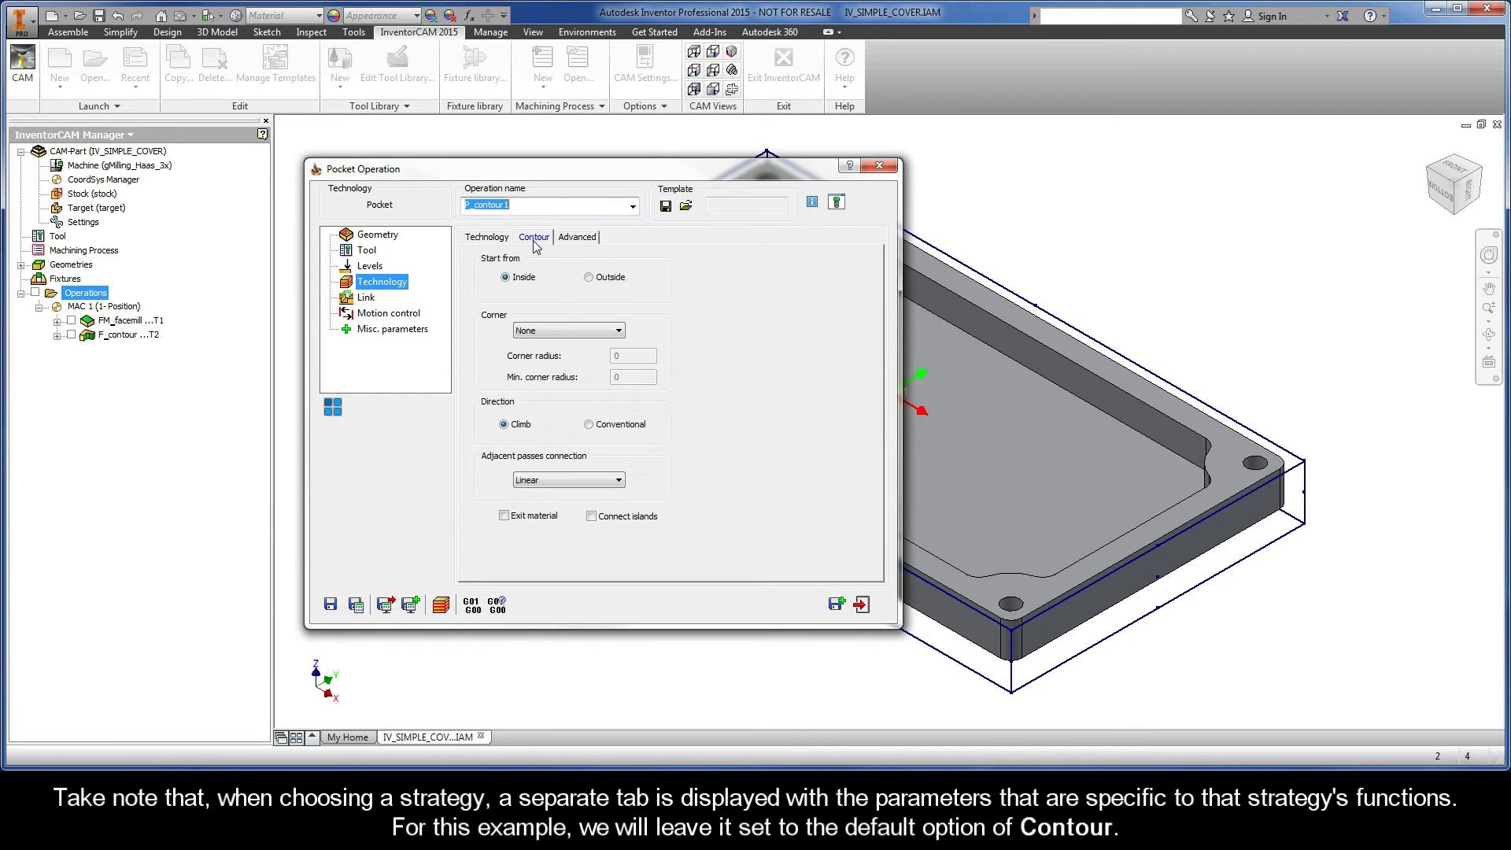
left_click(506, 279)
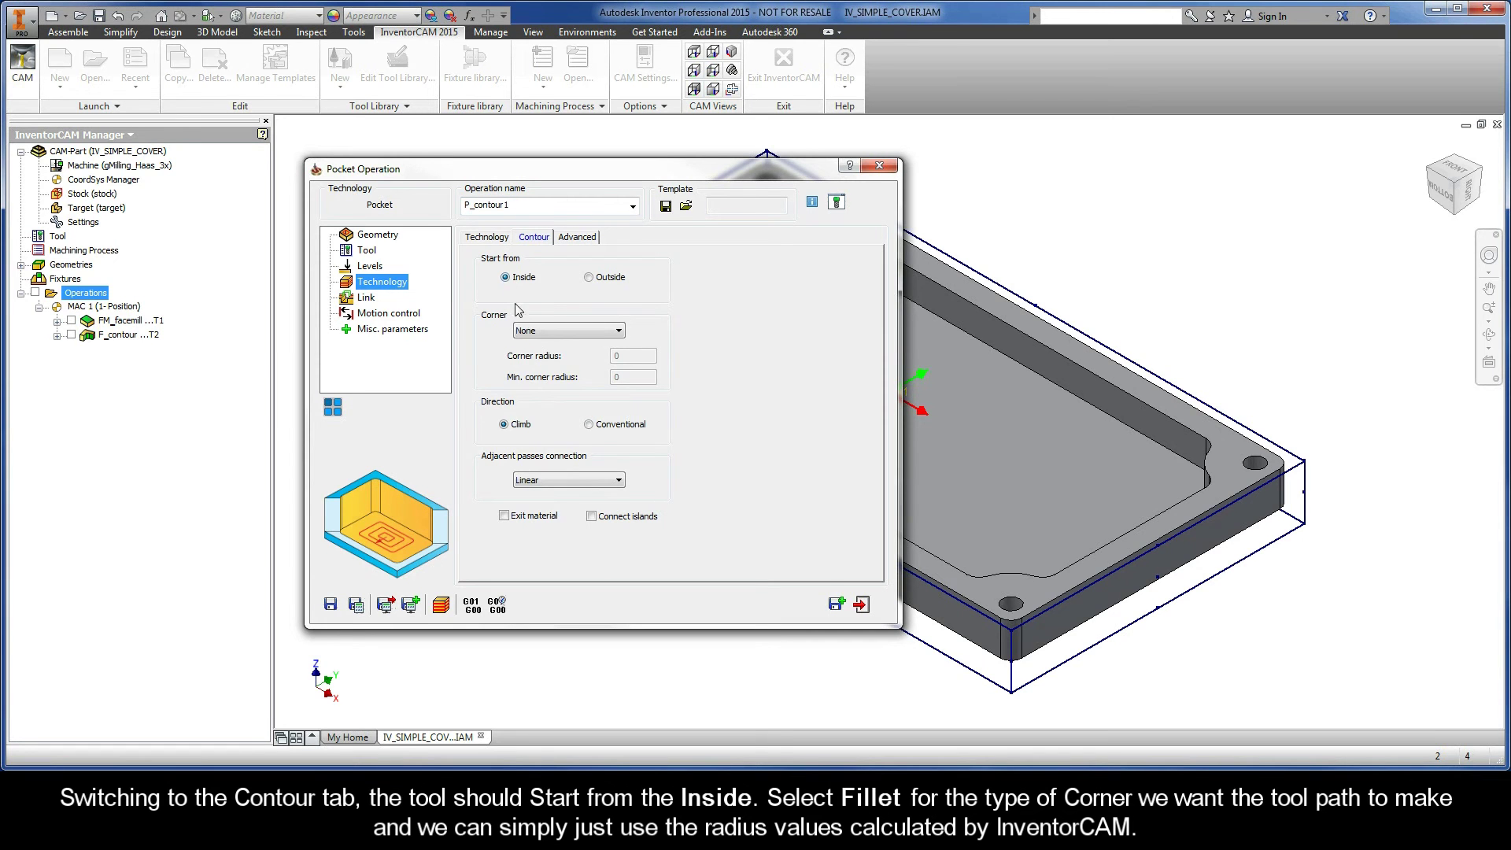
left_click(541, 330)
left_click(541, 356)
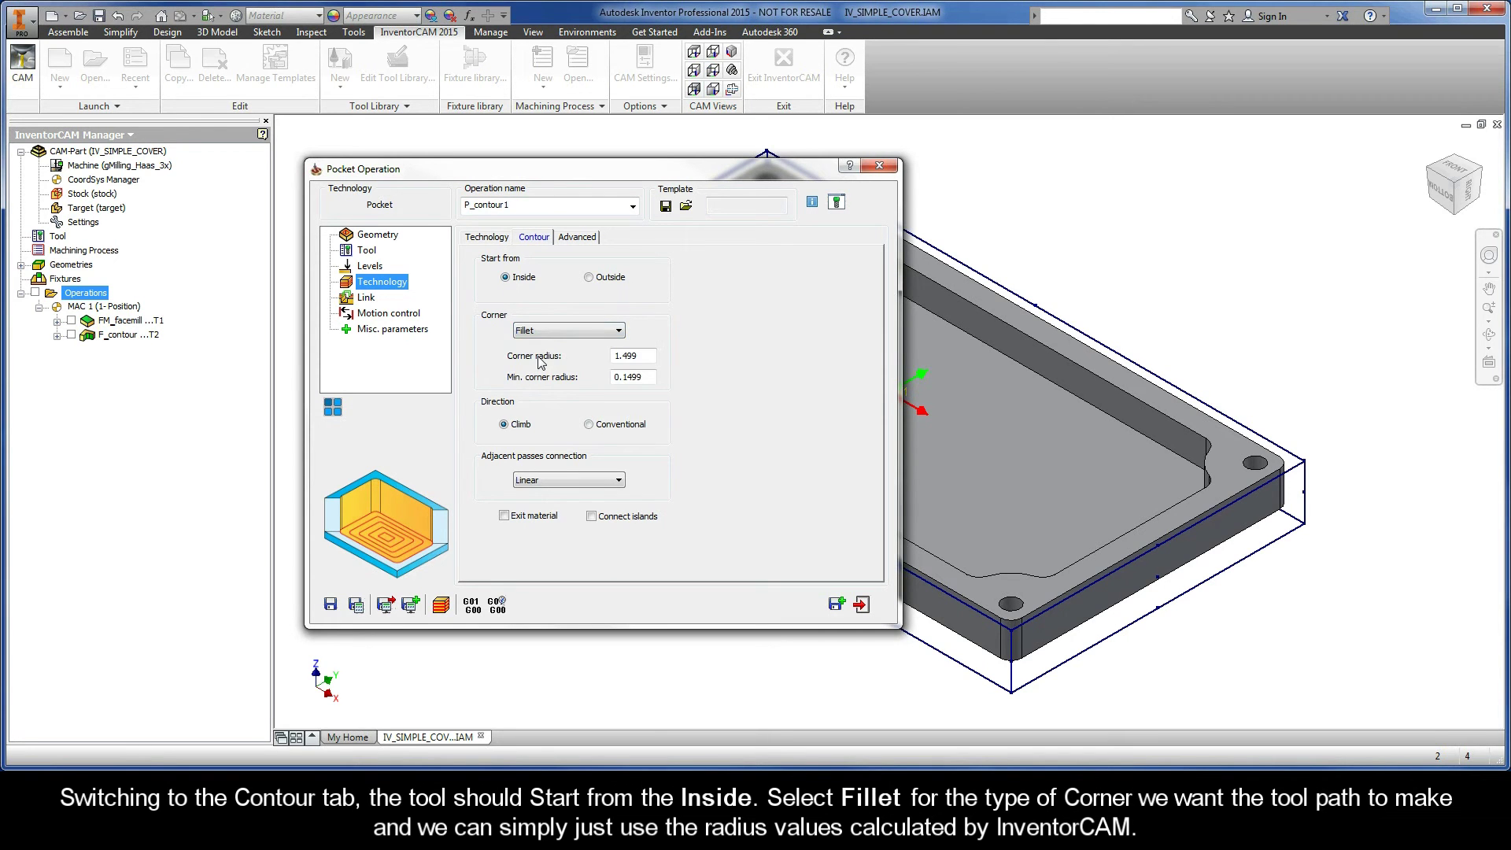
left_click_drag(641, 356, 607, 378)
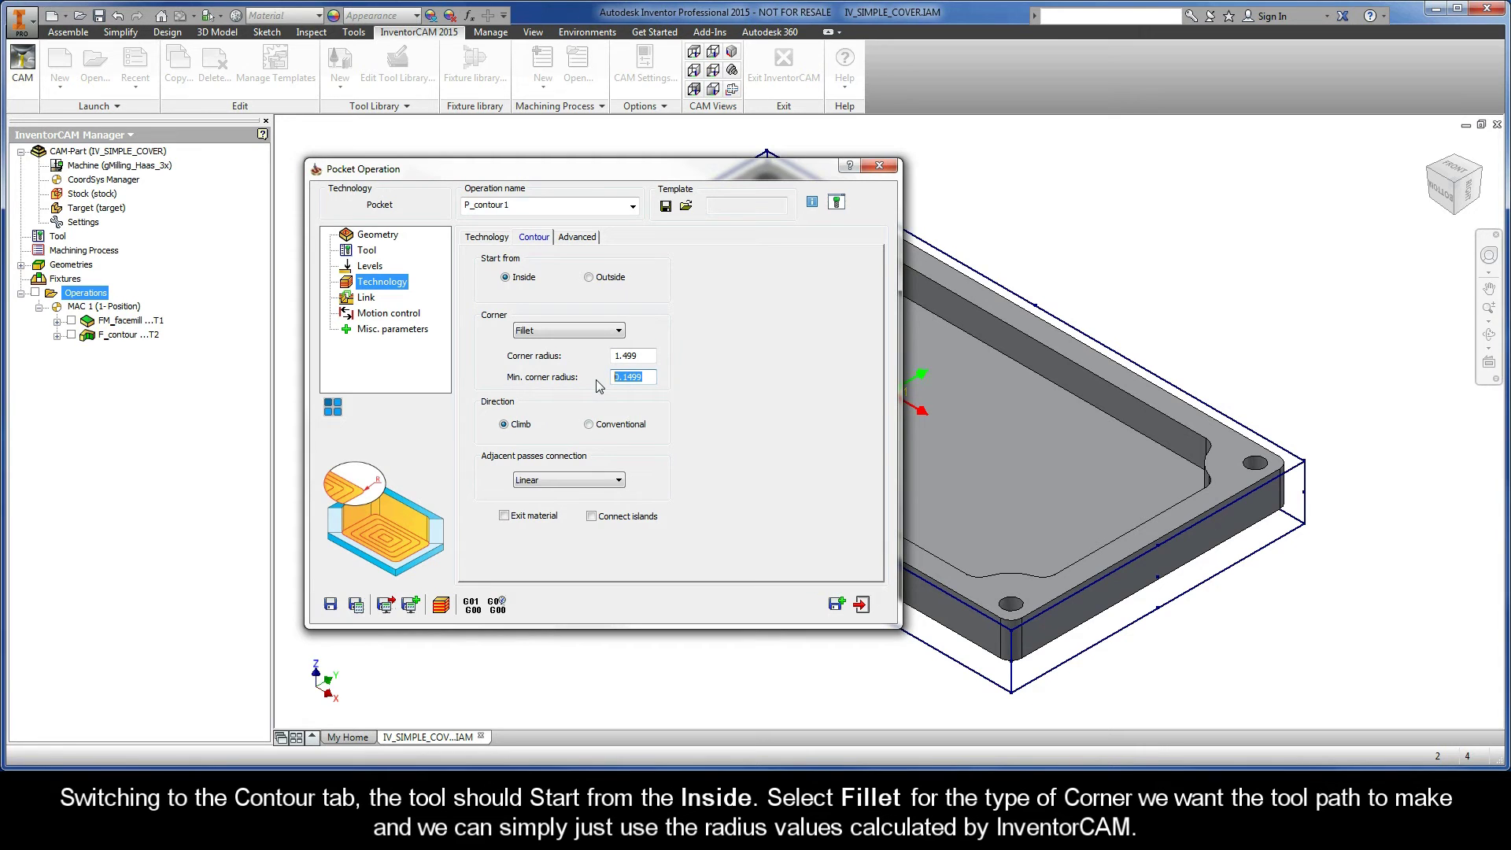
Use the Climb cutting direction and set the adjacent passes connection to Smooth
left_click(504, 425)
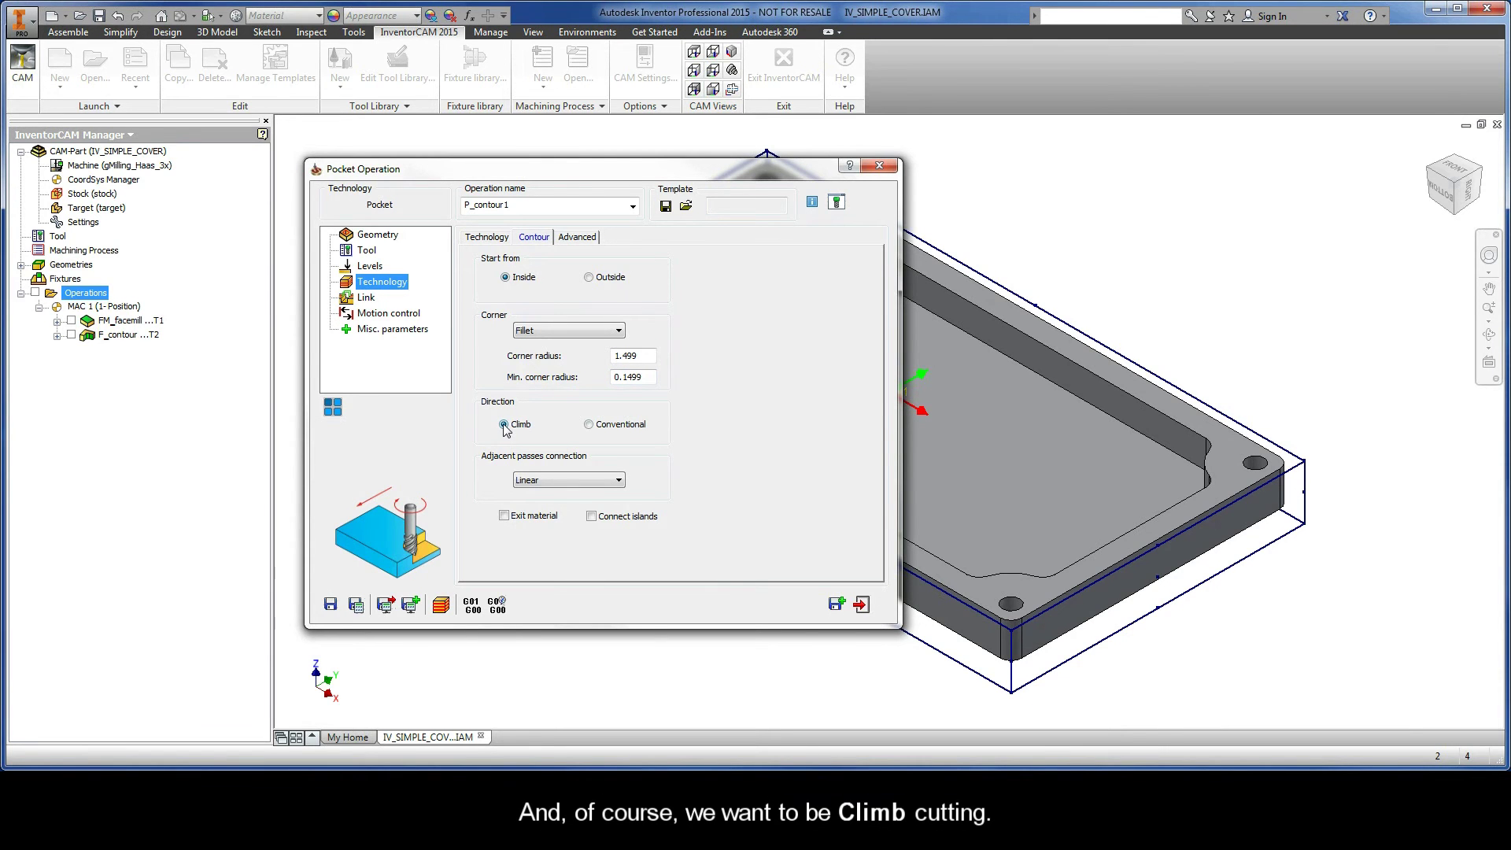
left_click(565, 479)
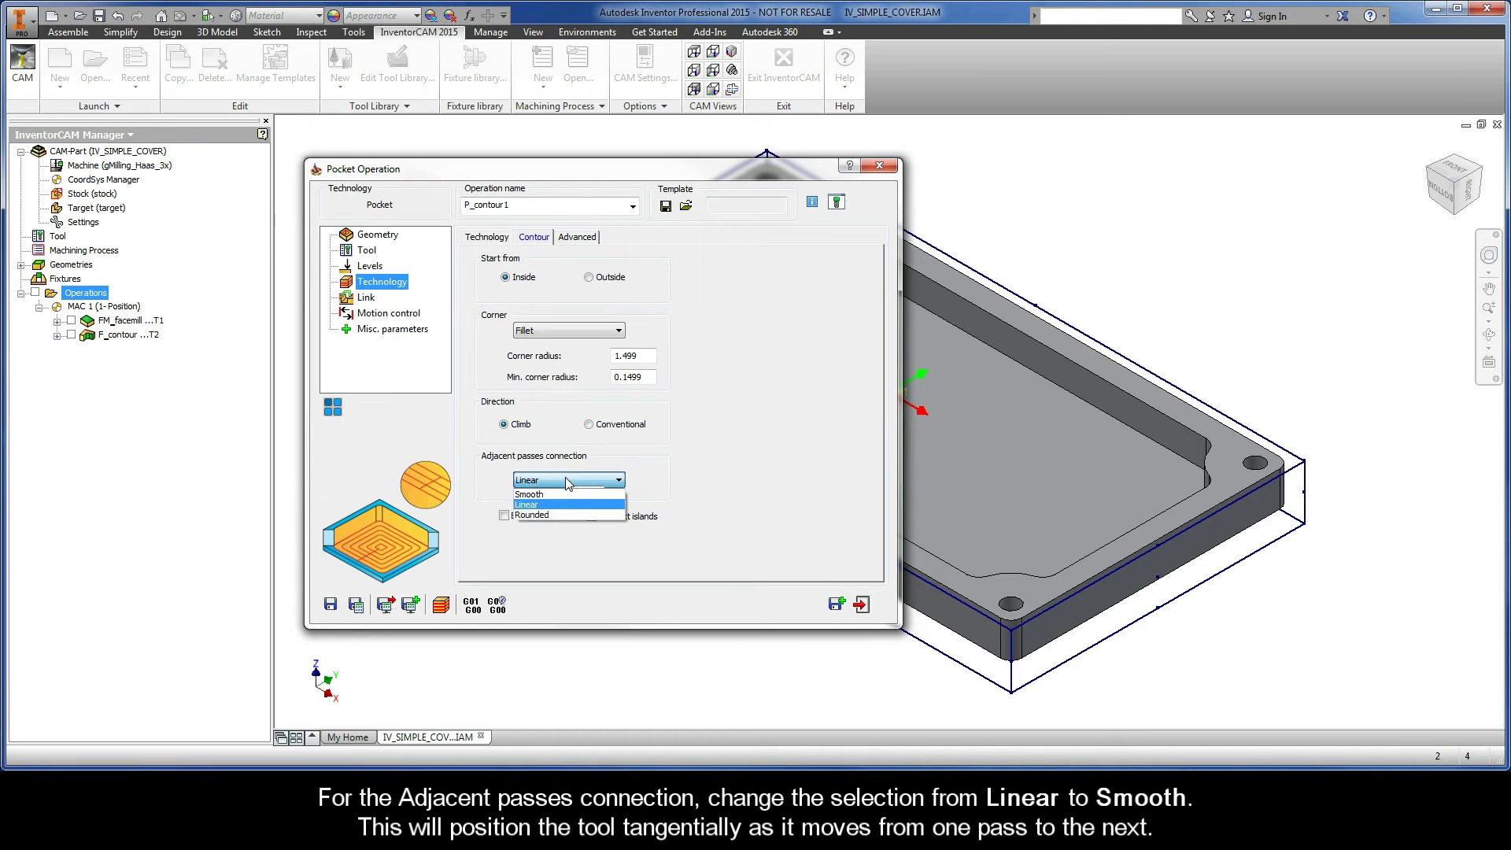
left_click(558, 493)
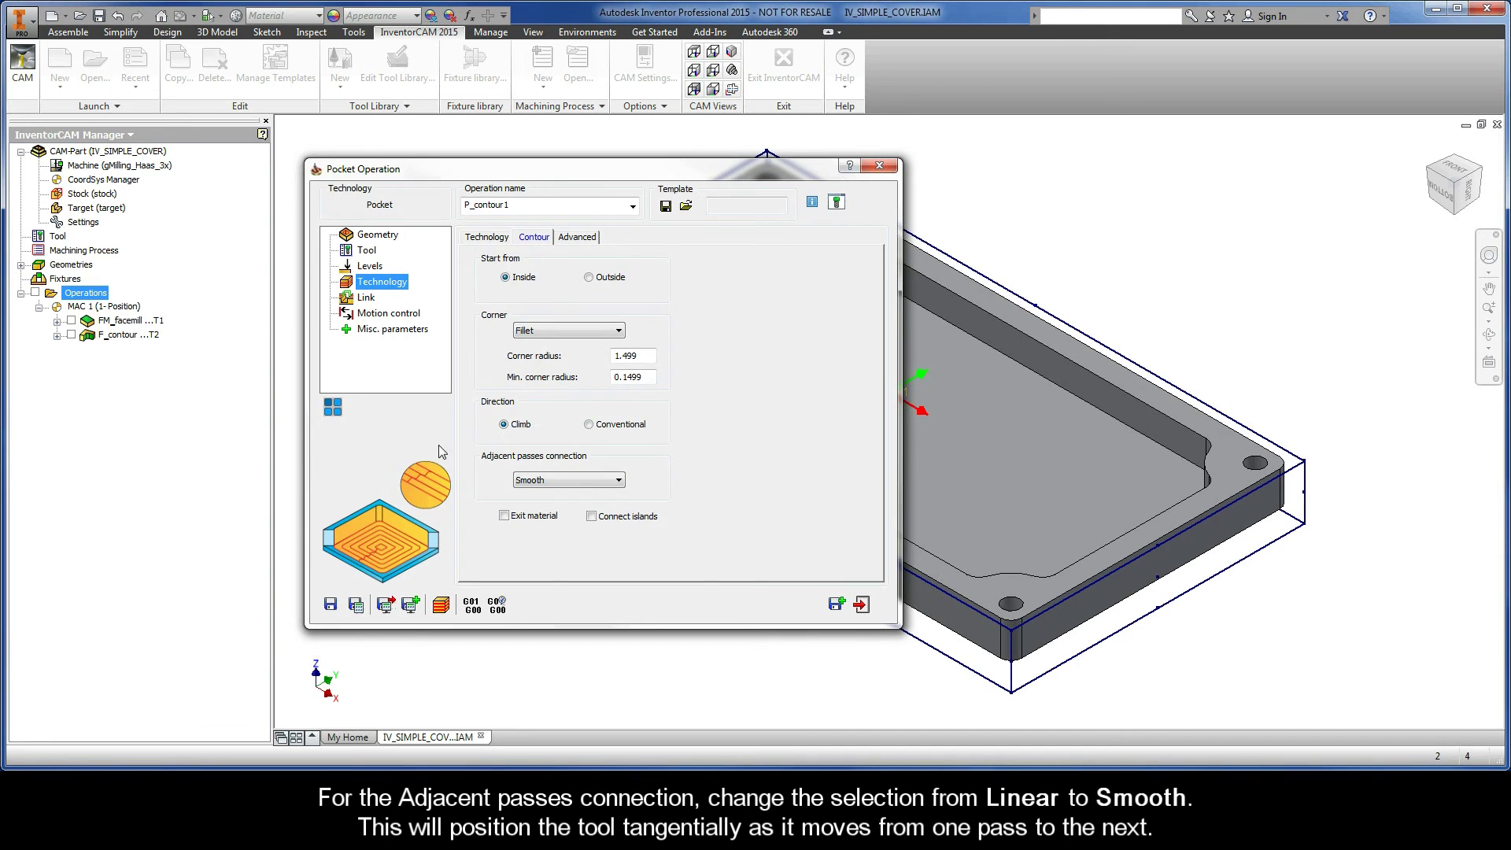
Review the minimum overlap percentage and the wall and island offsets of the pocket operation
left_click(488, 237)
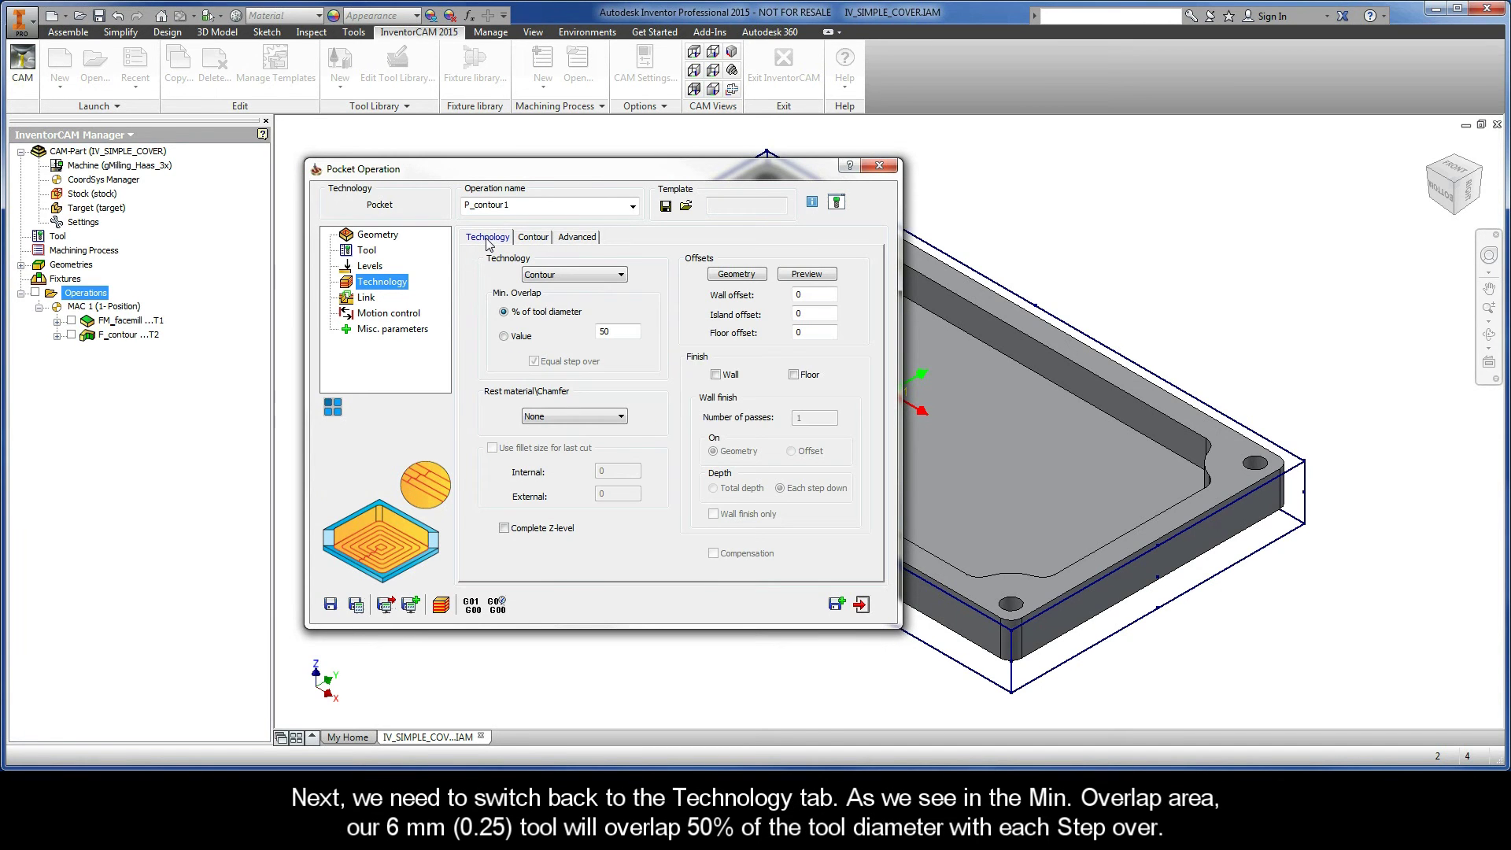
double_click(611, 332)
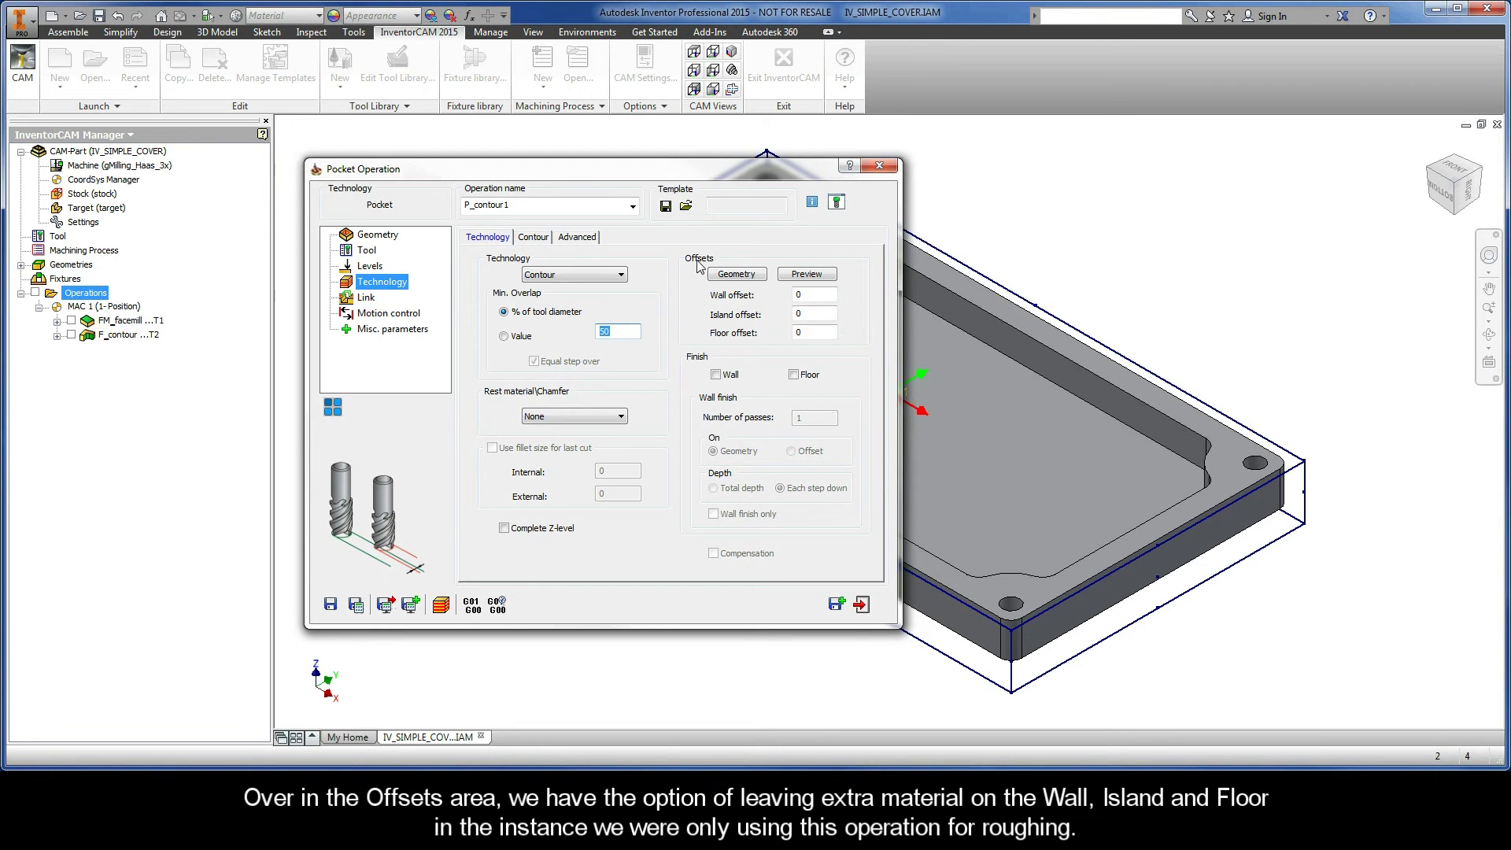
left_click(801, 295)
double_click(802, 295)
left_click(792, 314)
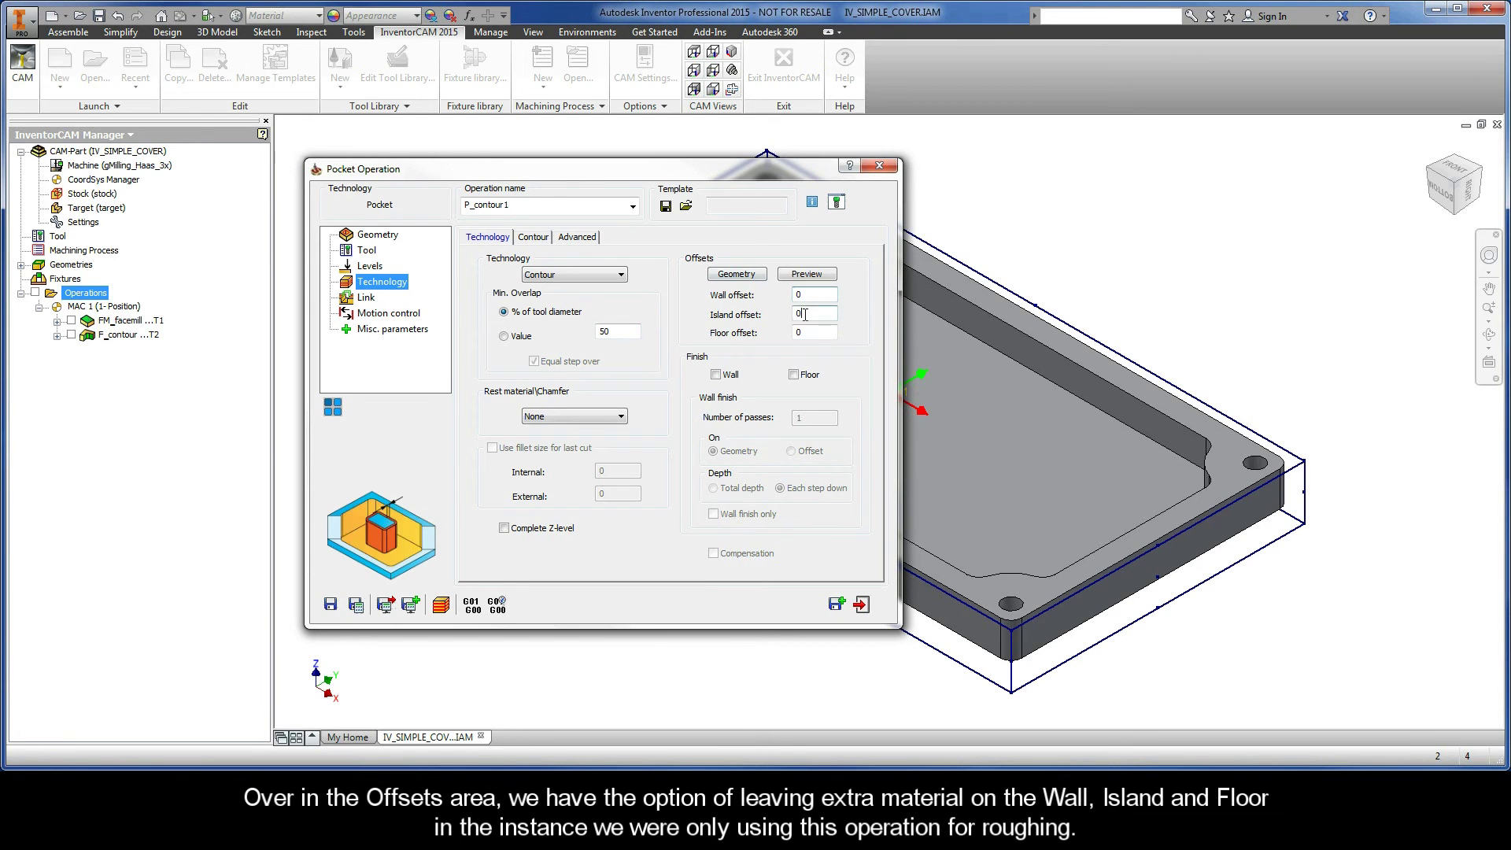
Enable wall and floor finishing with 0.24 mm wall and floor offsets, and set the wall finish depth to Total depth
double_click(791, 330)
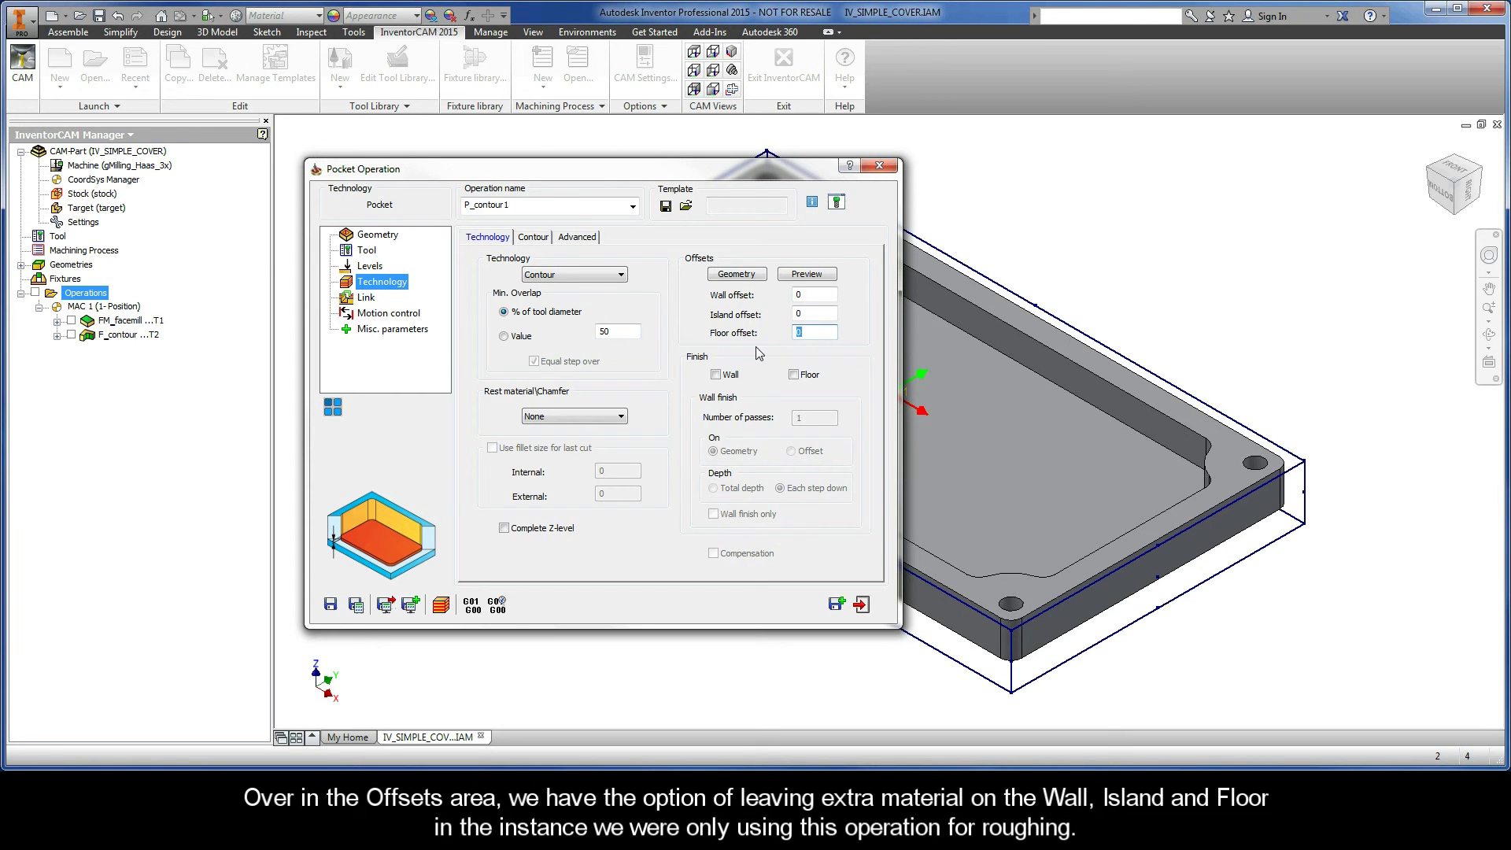
left_click(717, 376)
left_click(794, 374)
left_click(801, 295)
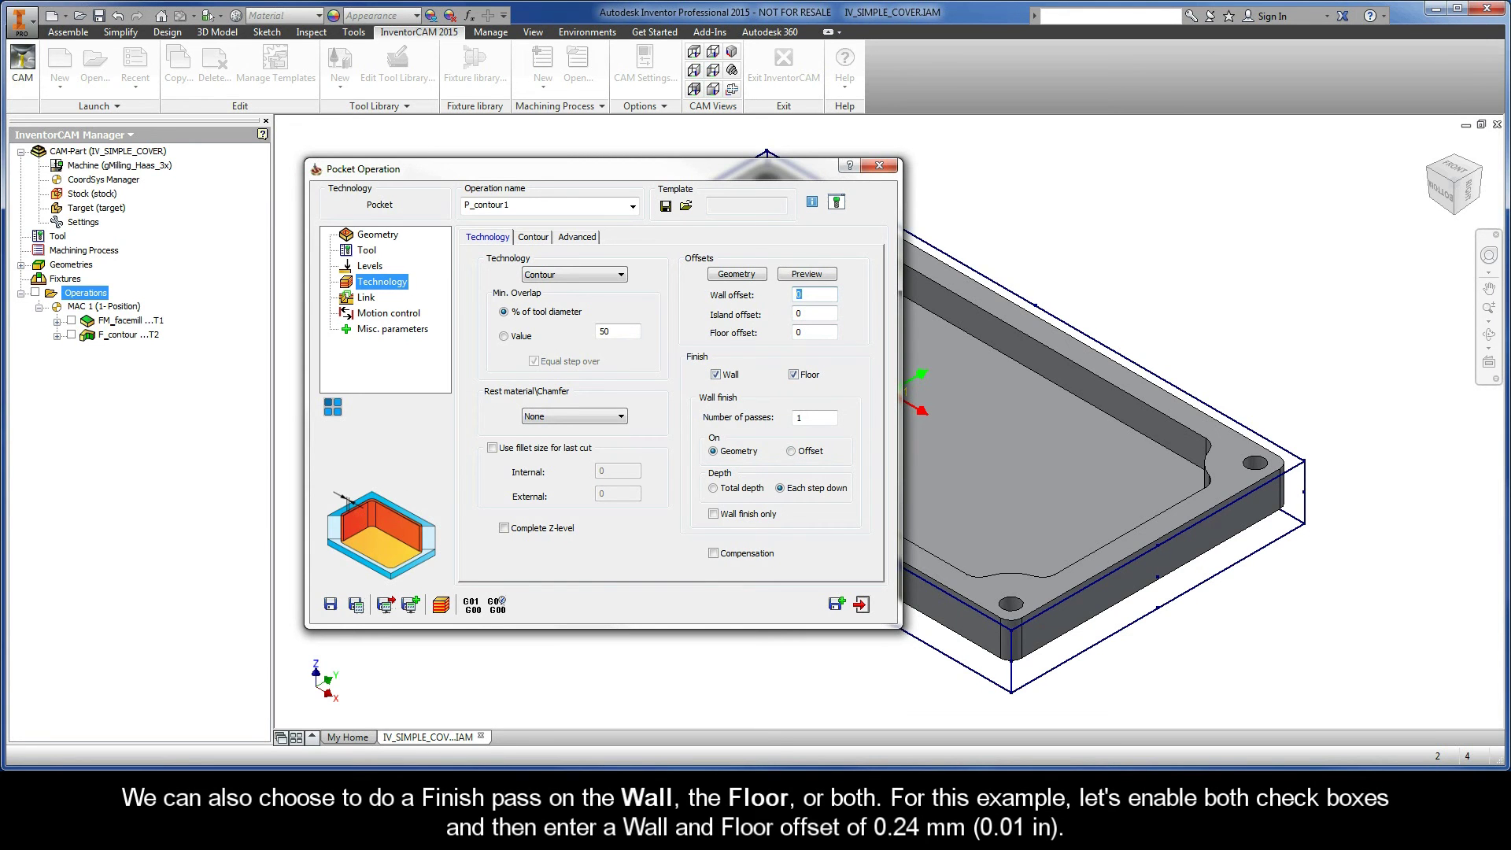
double_click(810, 331)
type("0.24")
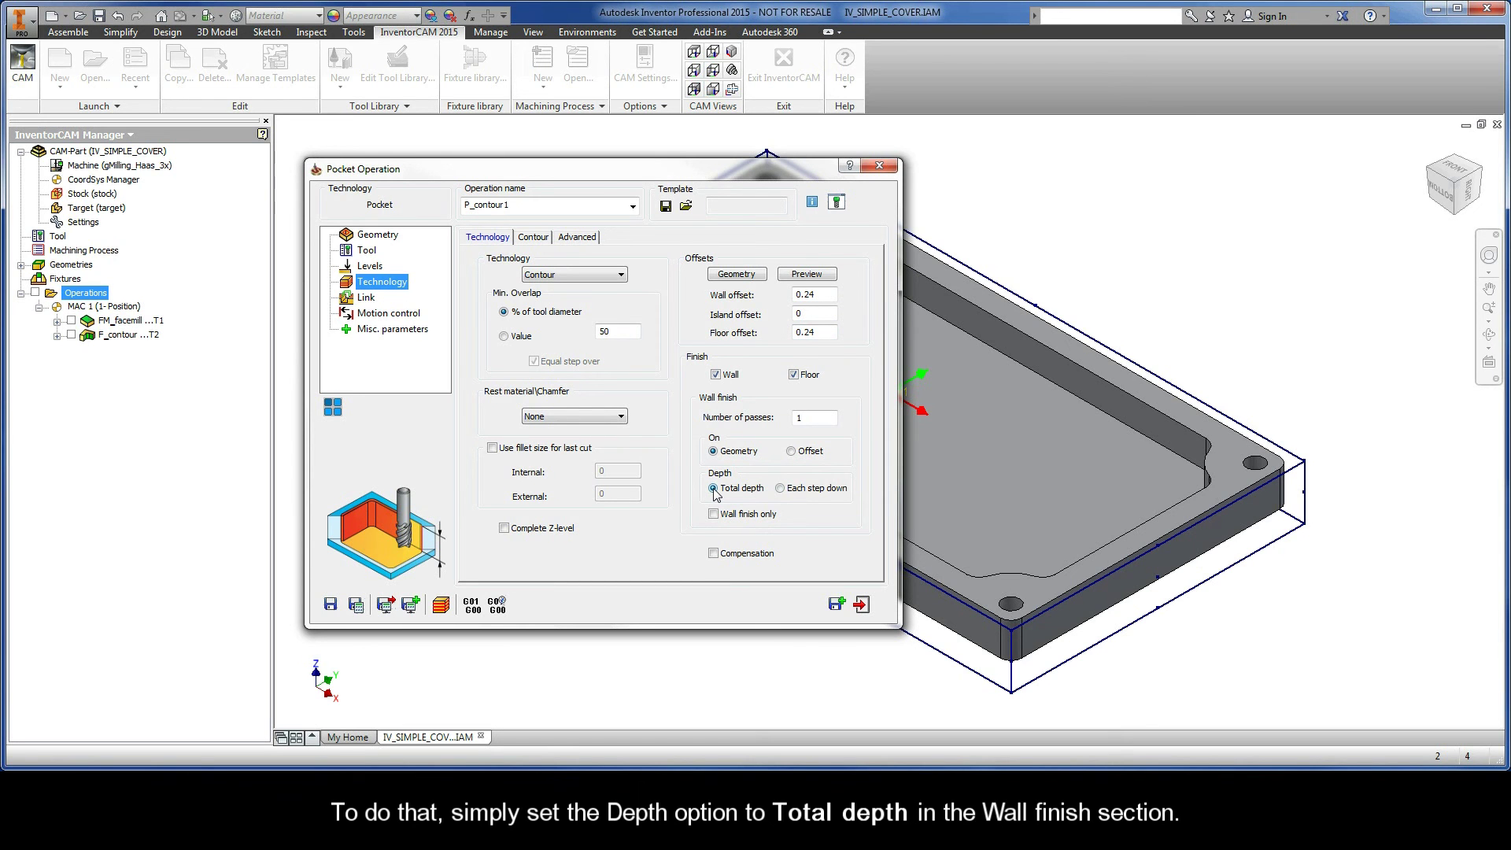
Set the pocket operation's ramping to Helical, keeping the default angle of 5 and radius of 2.94
left_click(367, 298)
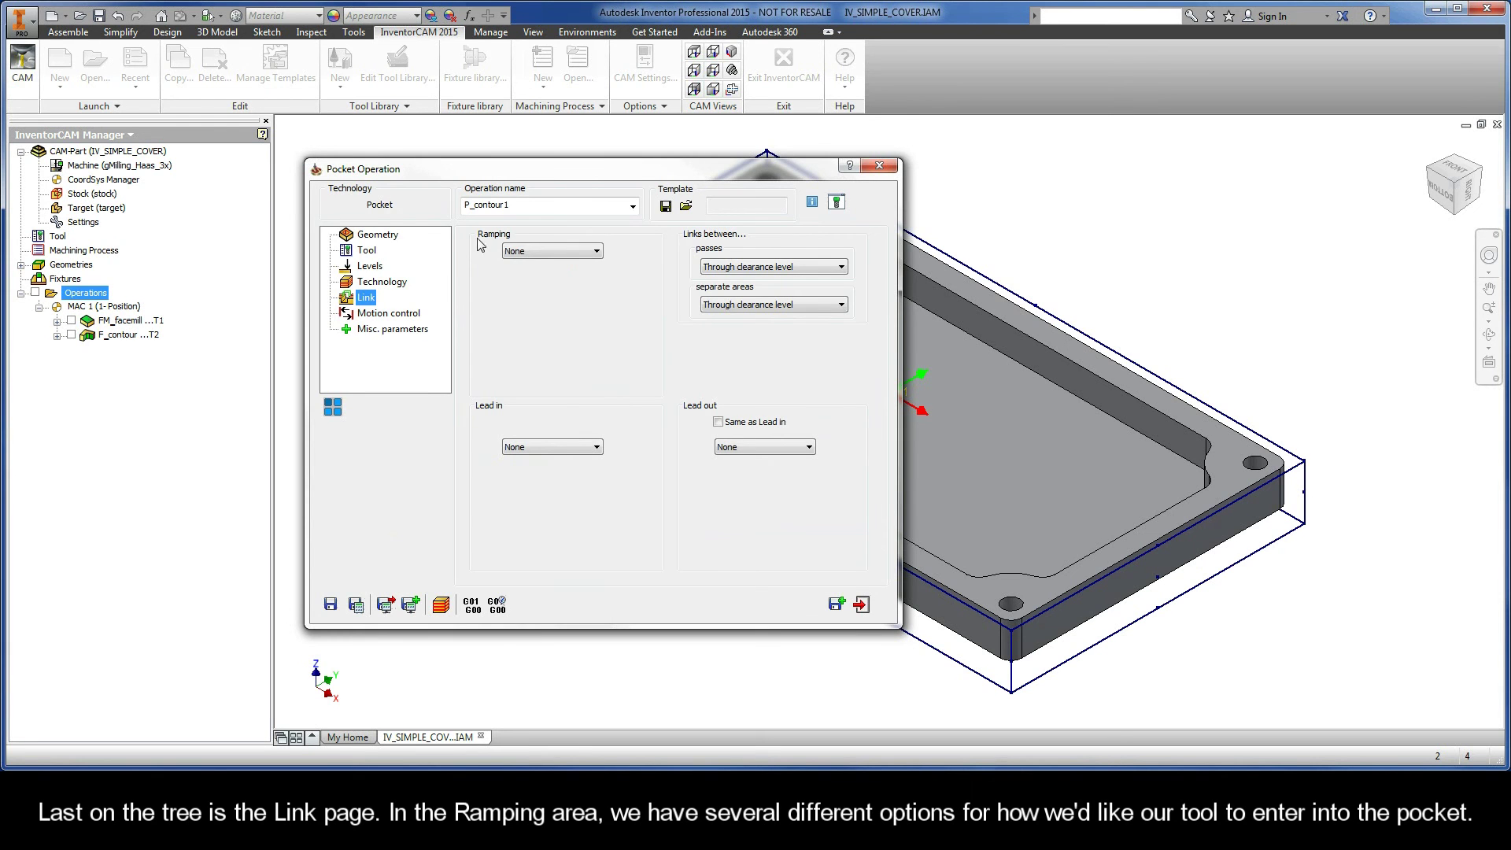
left_click(535, 251)
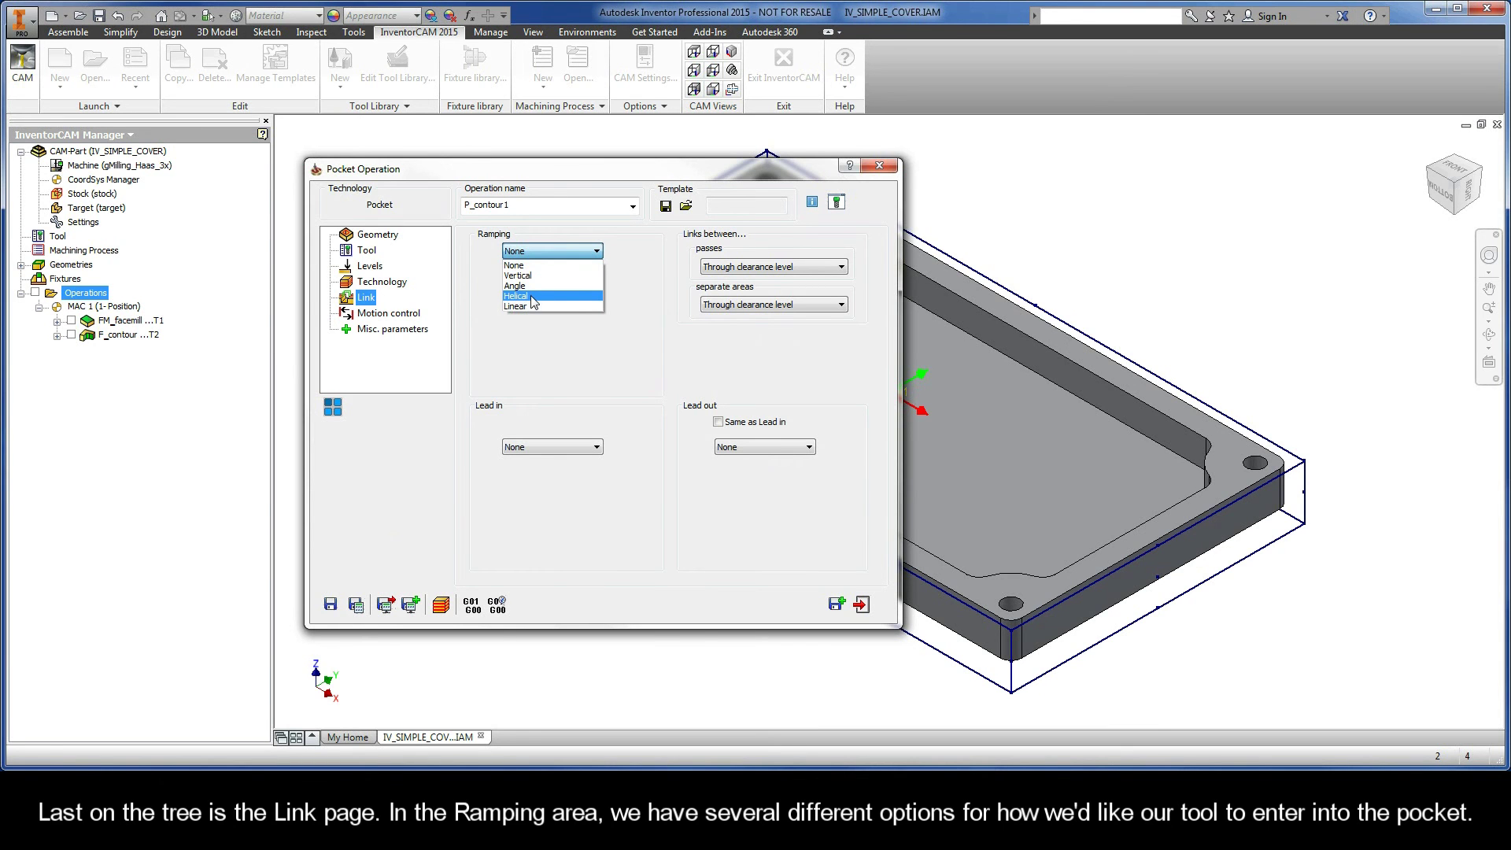
left_click(533, 296)
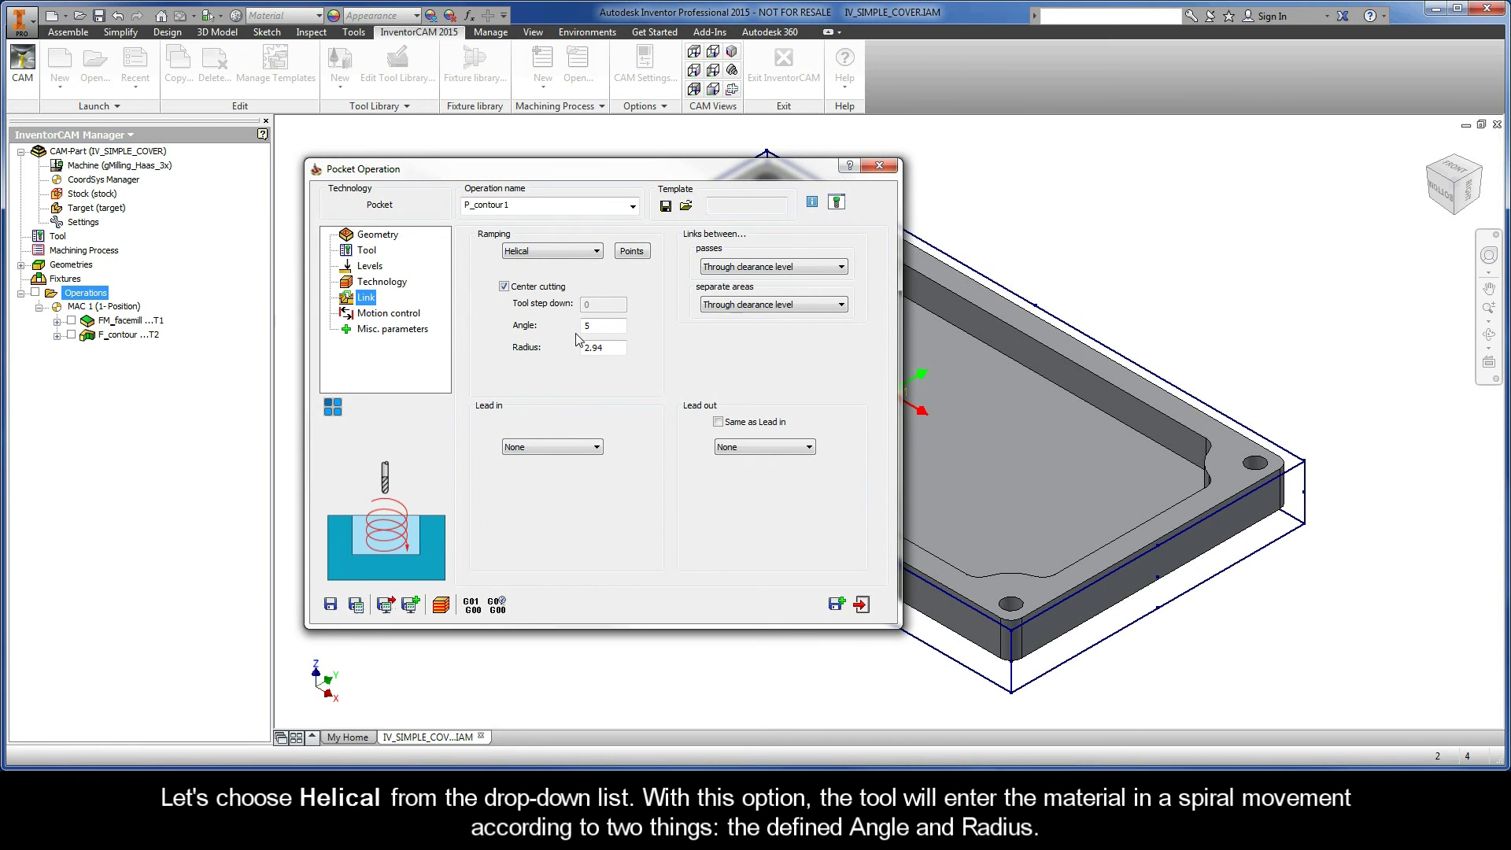
key("Tab")
key("Tab")
Turn off Center cutting to examine the tool step down setting, and turn Center cutting back on
left_click(504, 286)
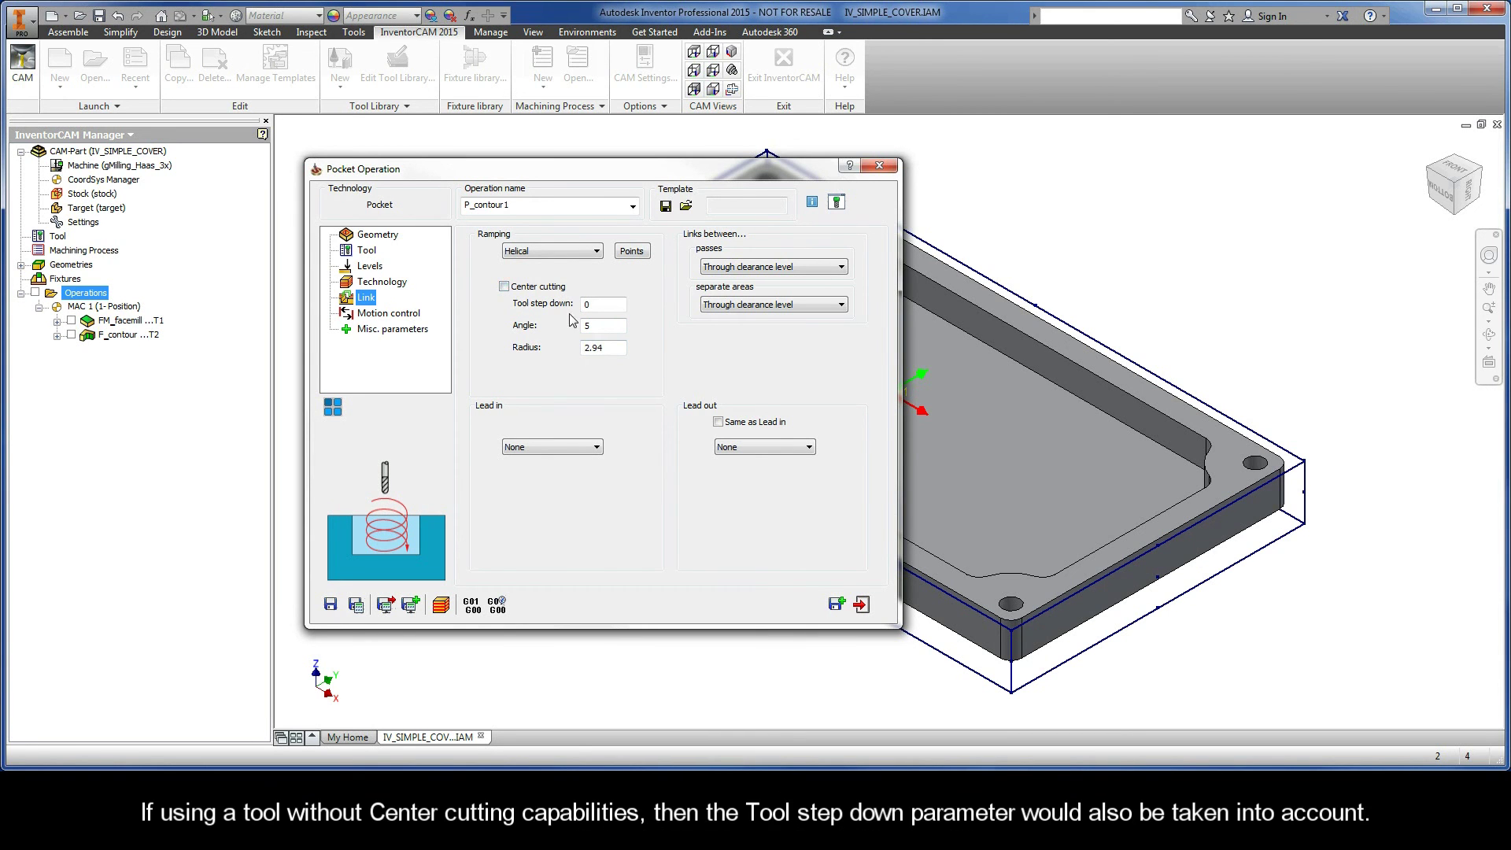
double_click(589, 305)
left_click(504, 288)
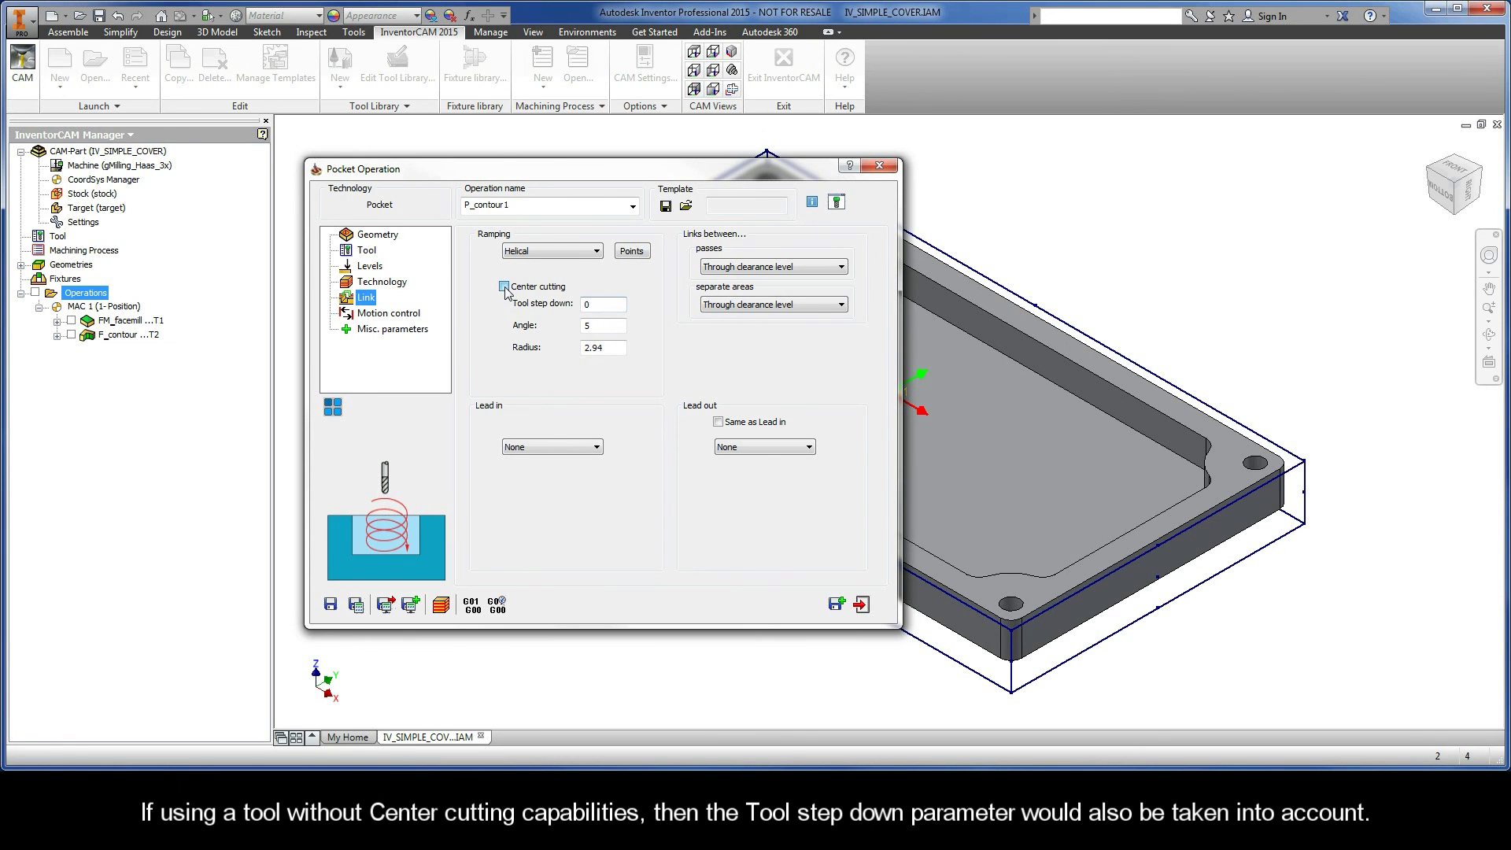
Review the ramping points of the pocket's chain and accept the default ramping position
left_click(632, 251)
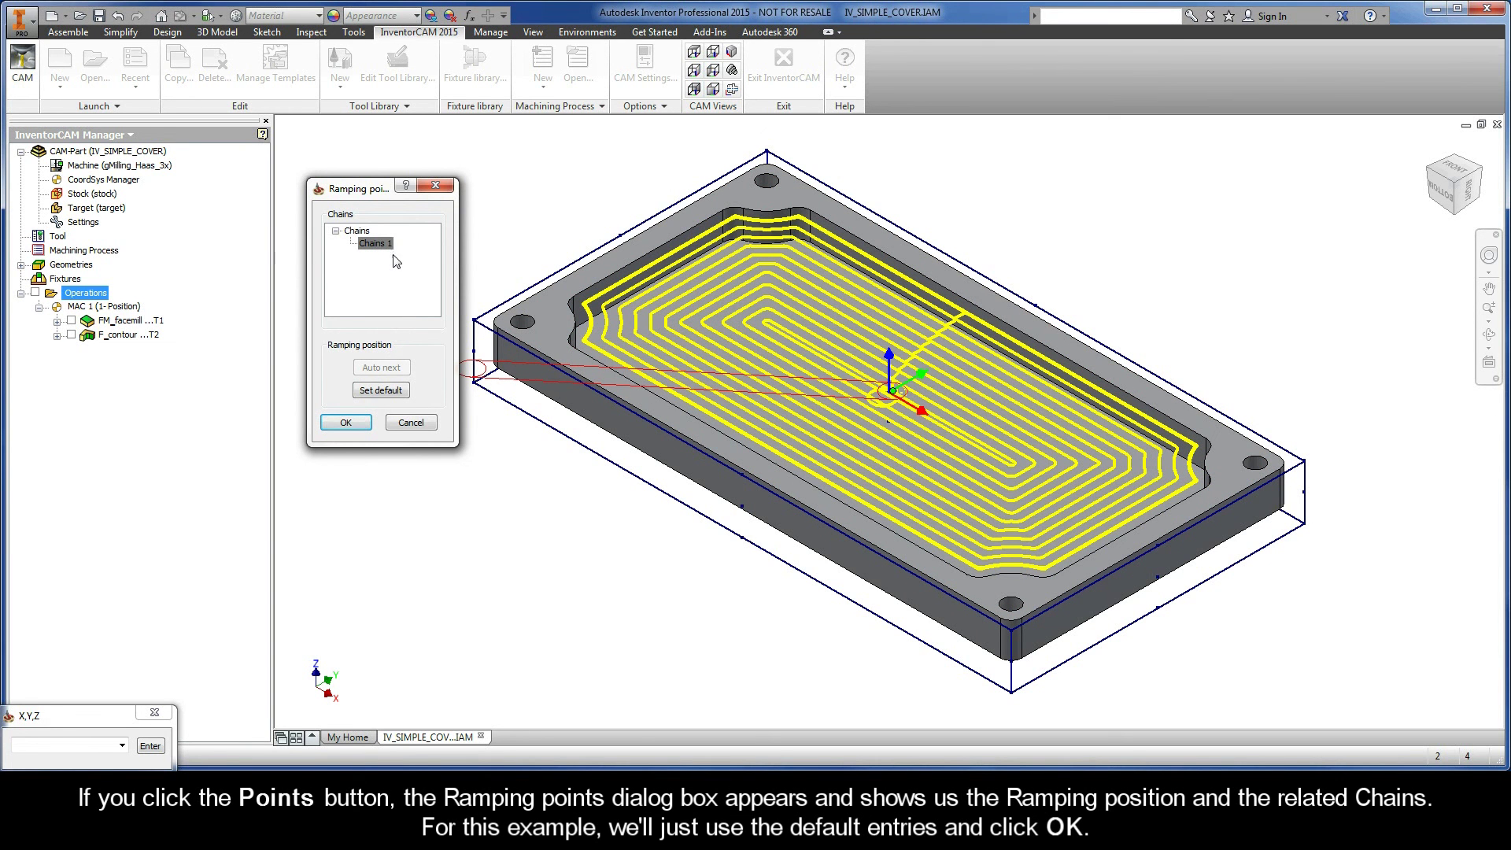
left_click(346, 424)
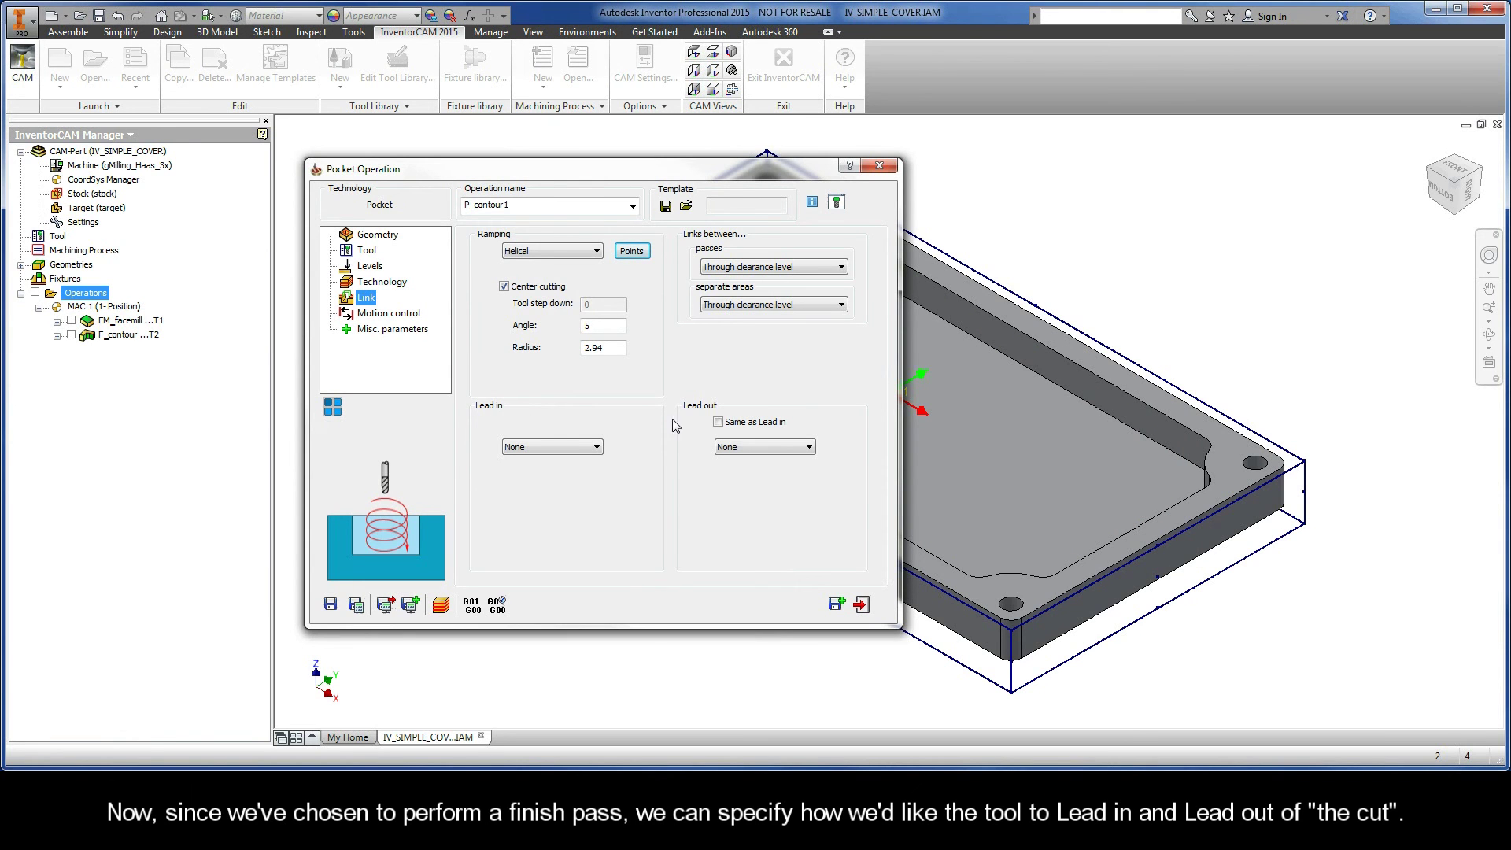
Use an Arc lead-in with a 4 mm radius and make the lead-out the same as the lead-in
left_click(540, 447)
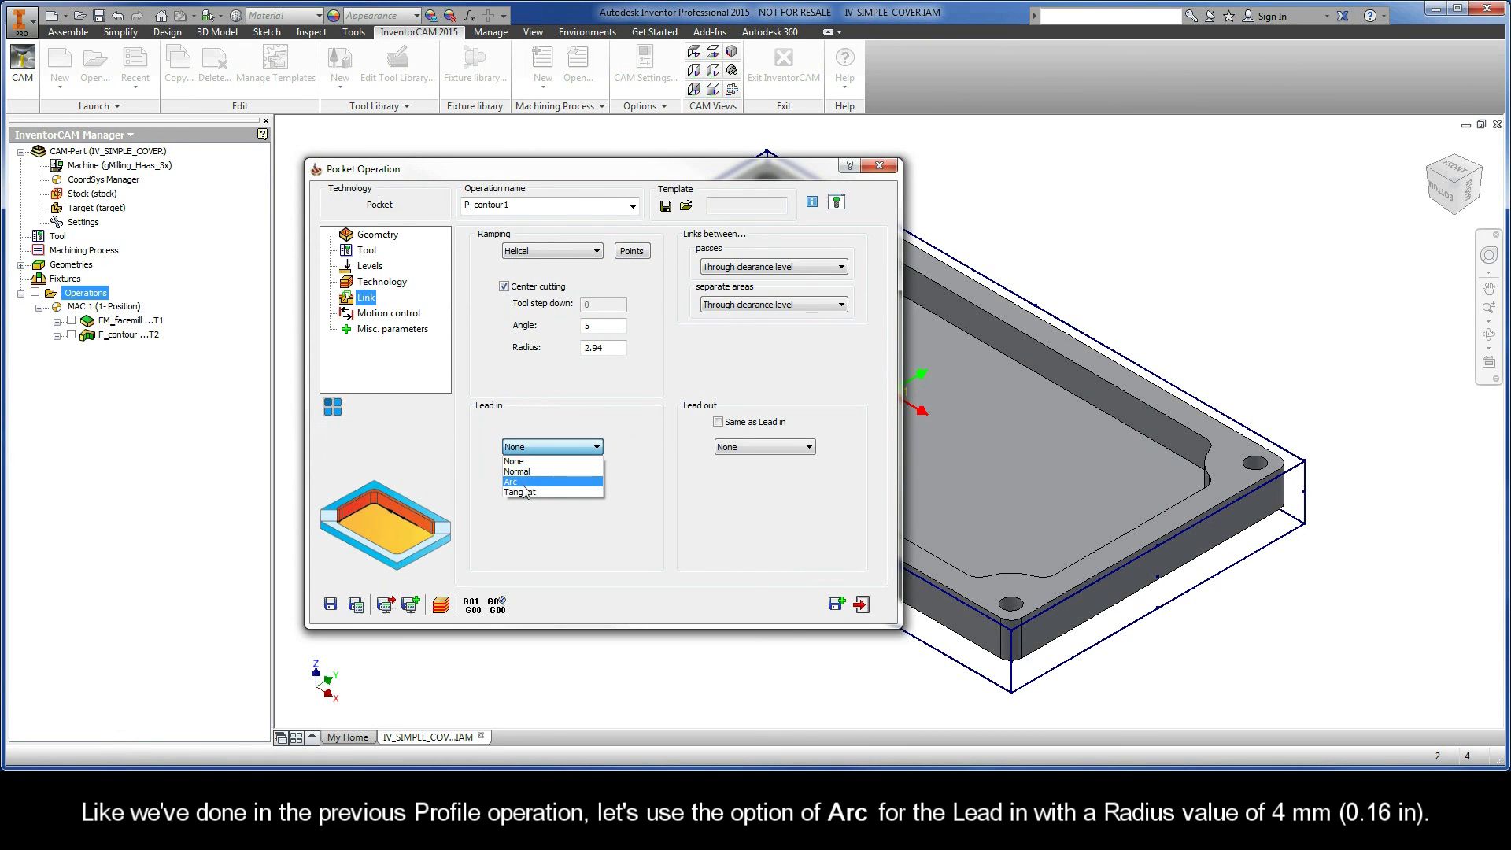
left_click(523, 482)
left_click_drag(621, 494, 584, 503)
type("4")
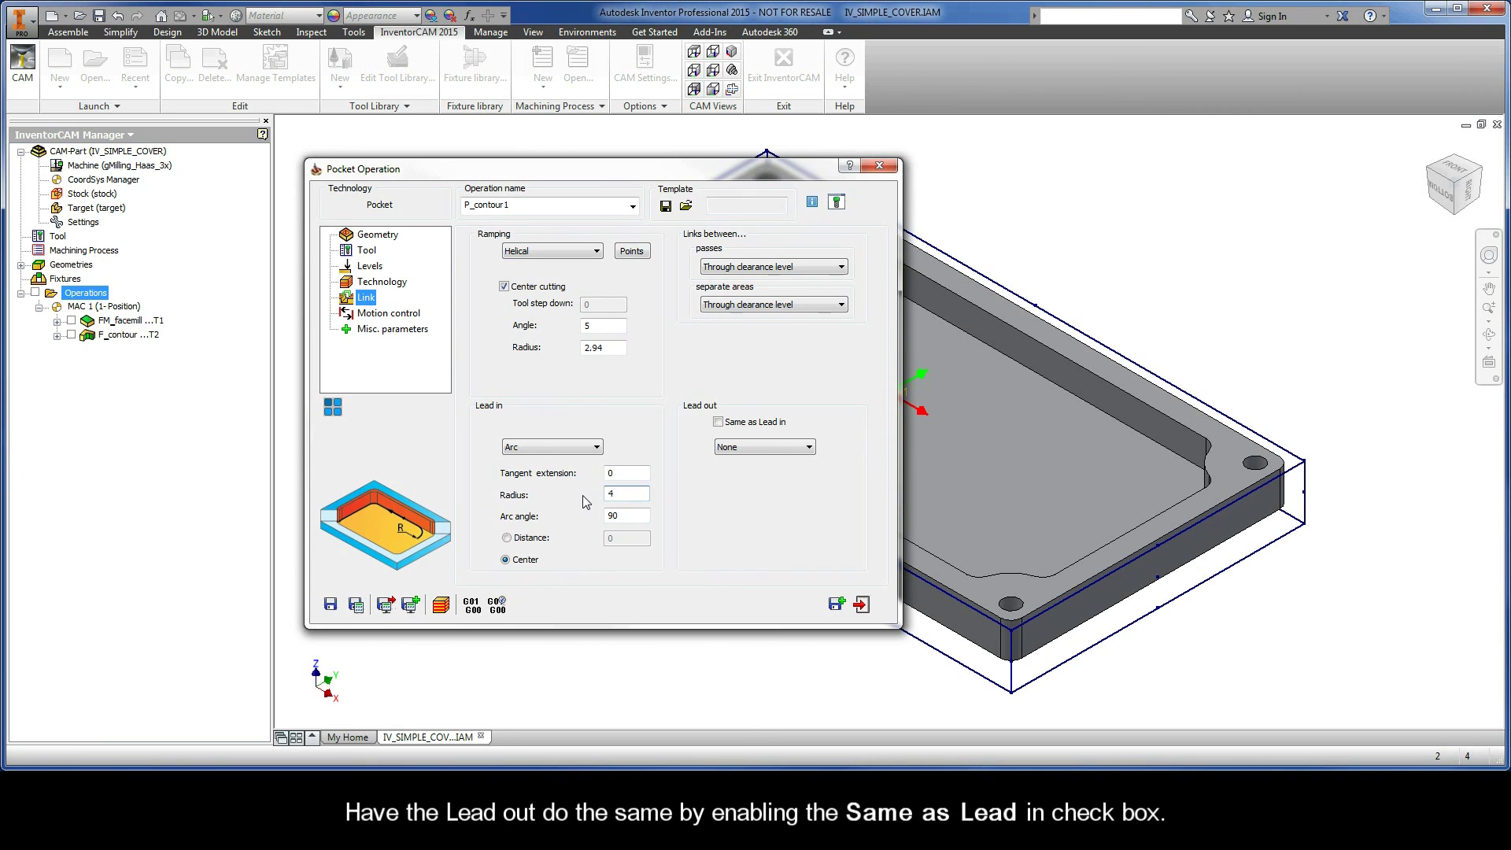
left_click(718, 422)
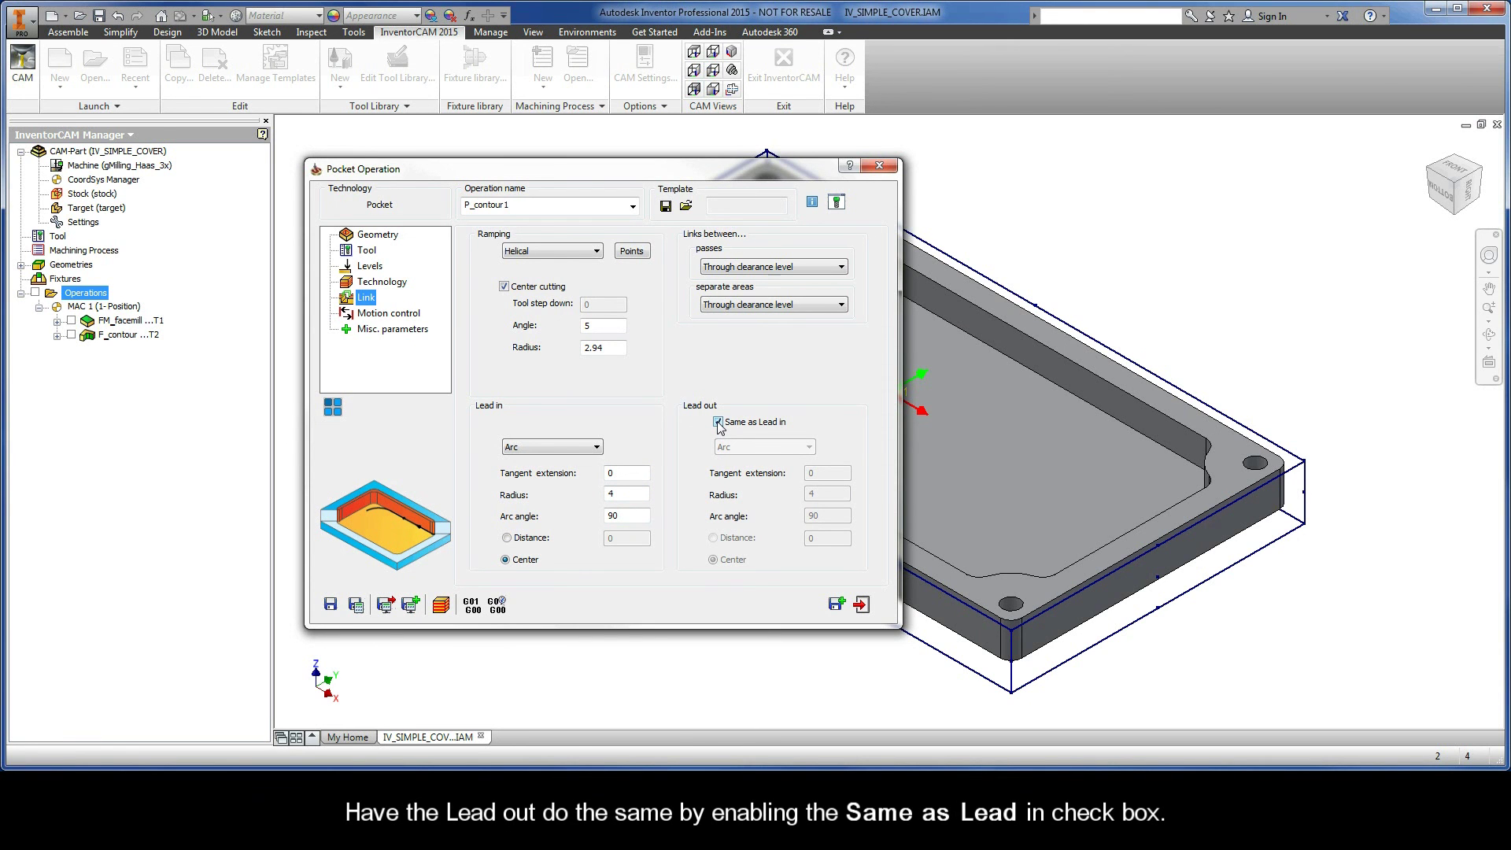
Save and calculate the pocket operation, and simulate its tool path at an increased speed to examine the helical entry and wall finish pass
left_click(359, 605)
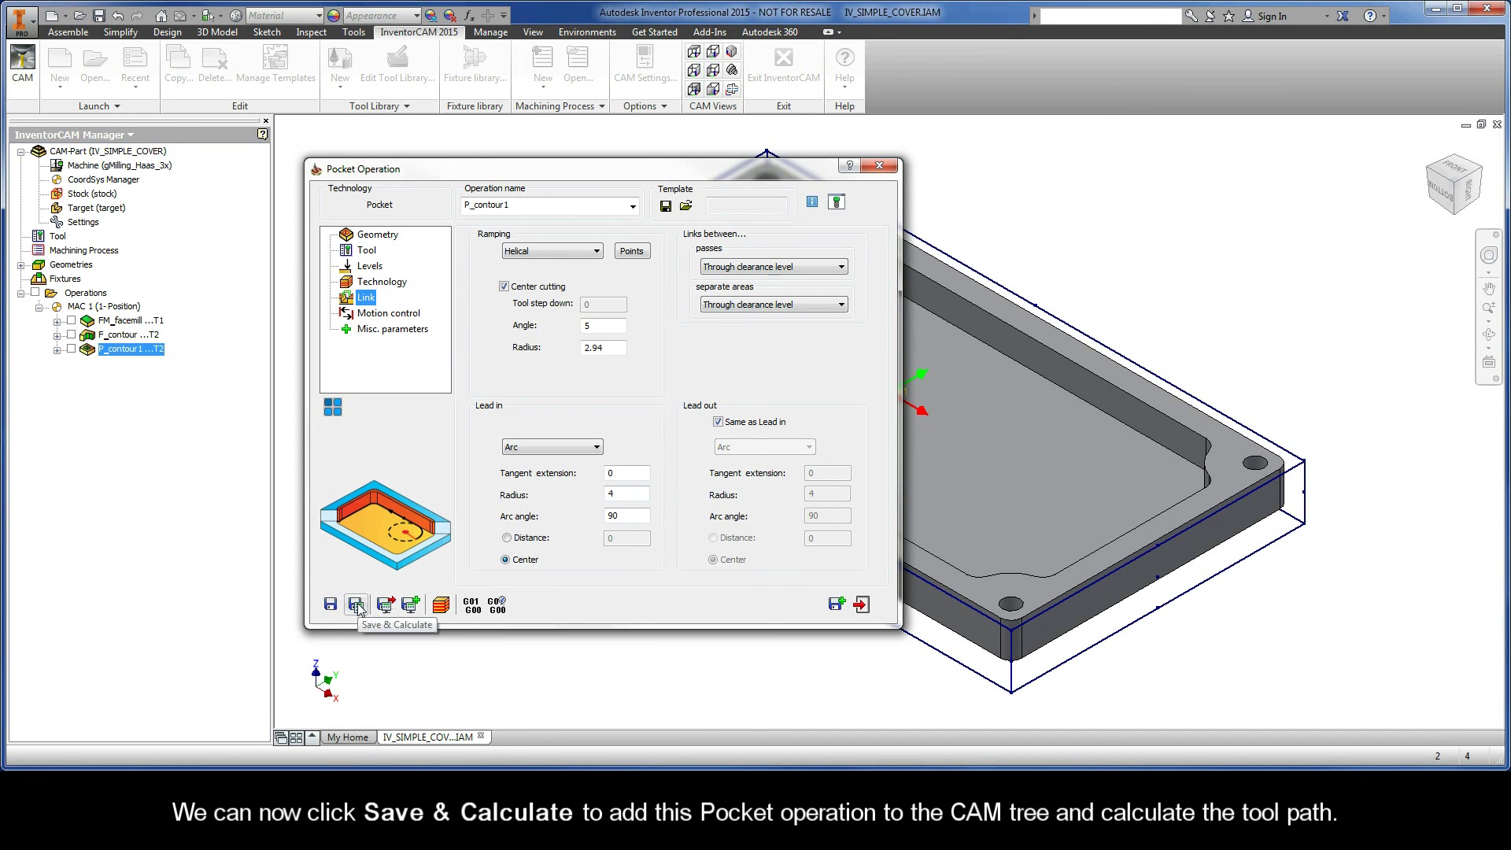
left_click(441, 605)
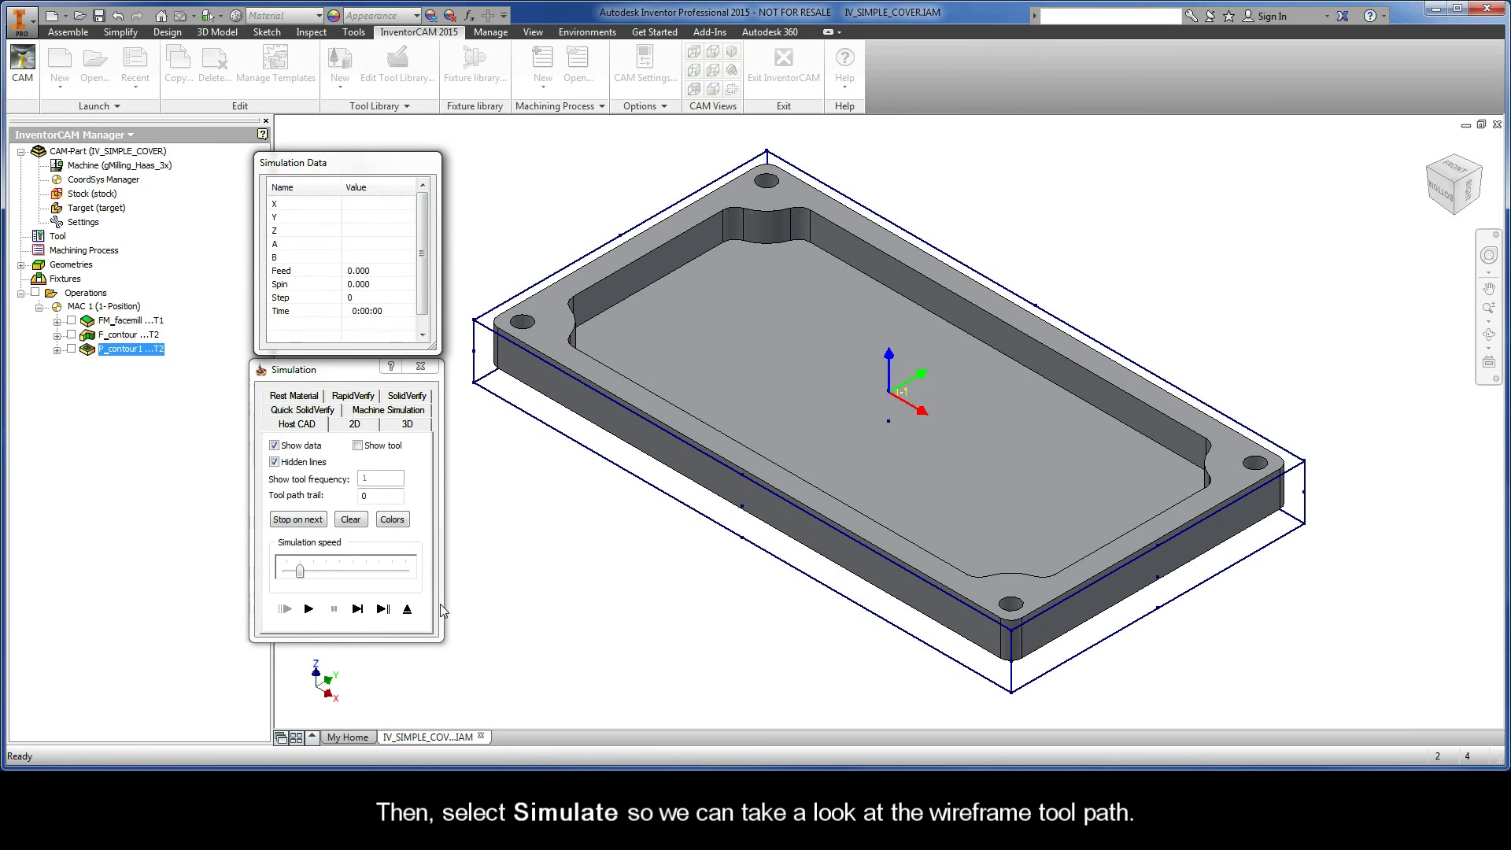
left_click(310, 610)
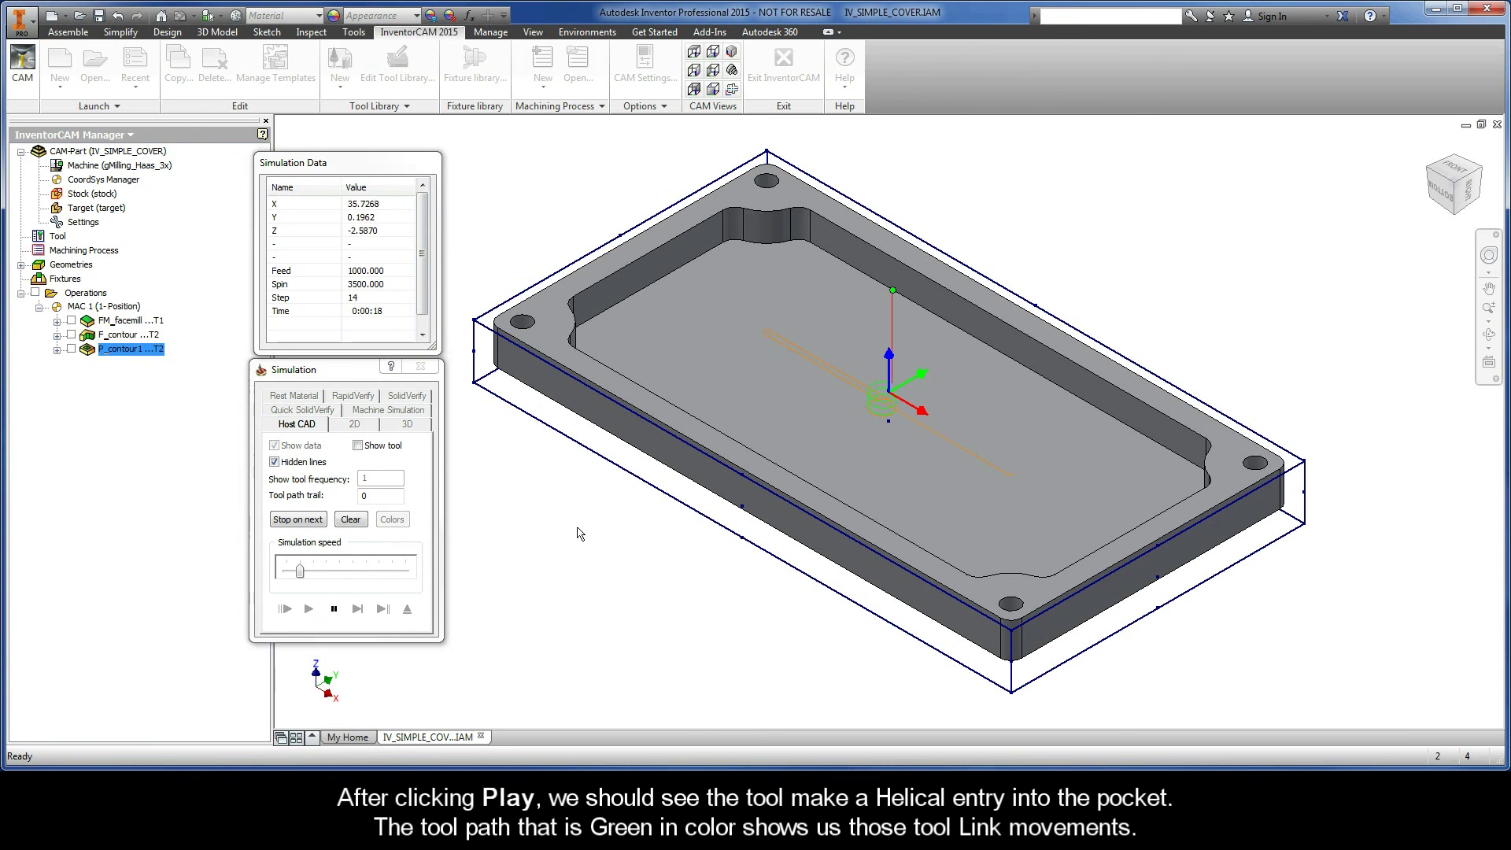
scroll(580, 535, "up", 5)
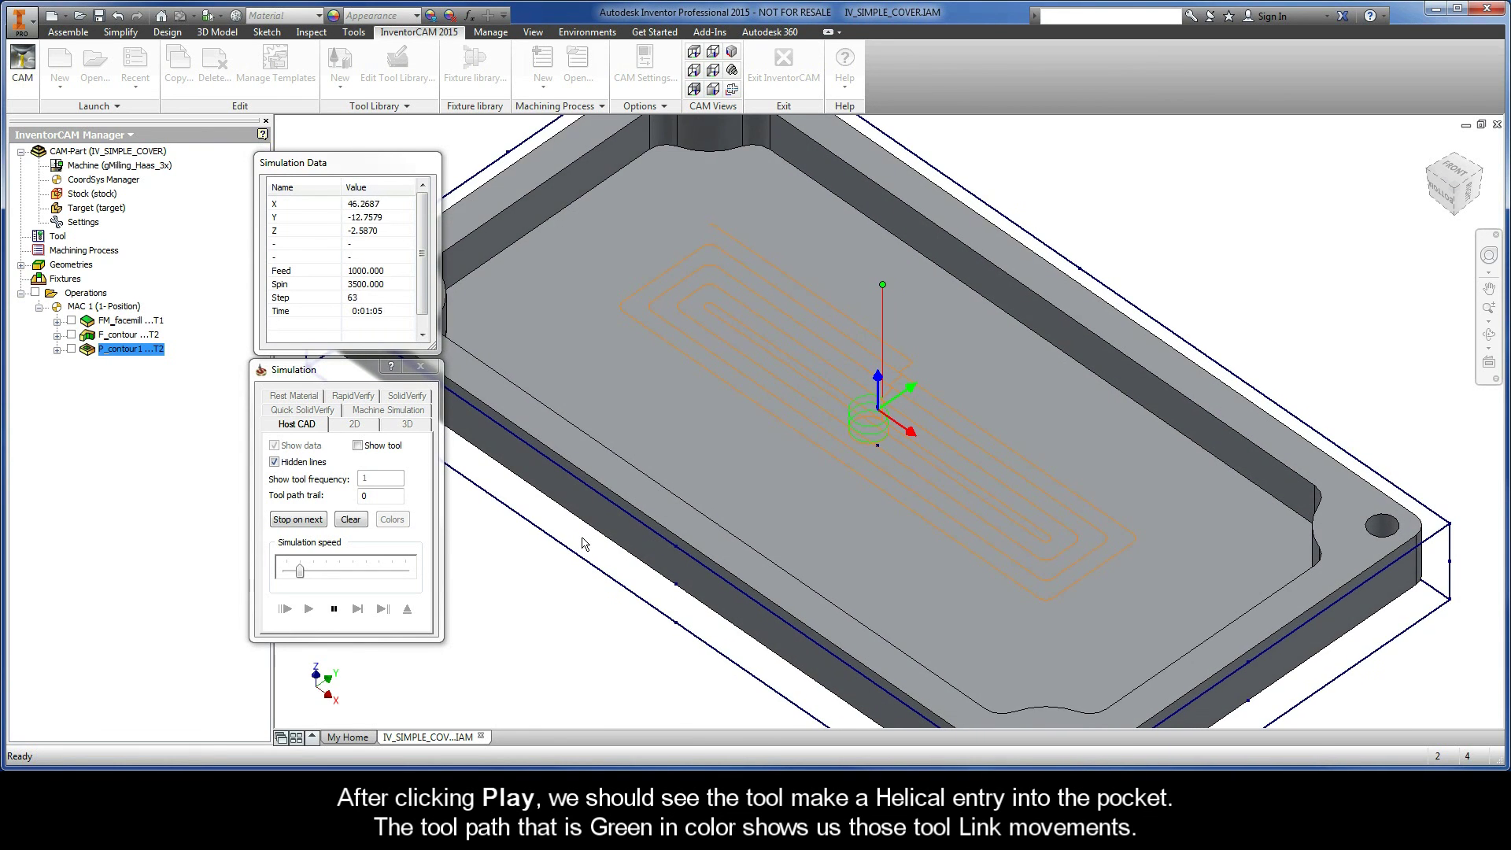
scroll(583, 543, "up", 2)
scroll(872, 425, "up", 3)
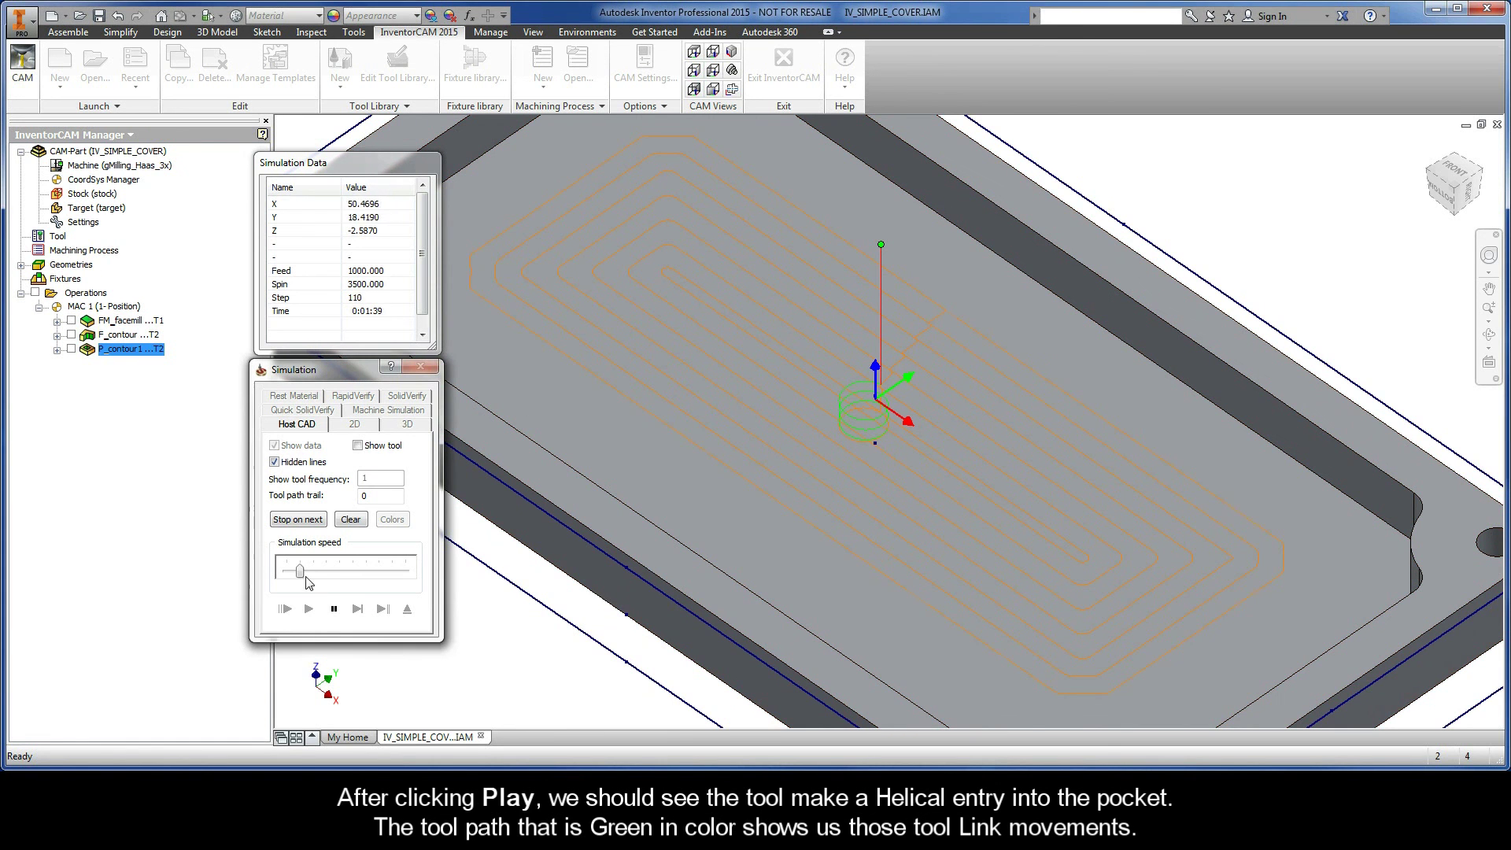
left_click_drag(301, 572, 326, 572)
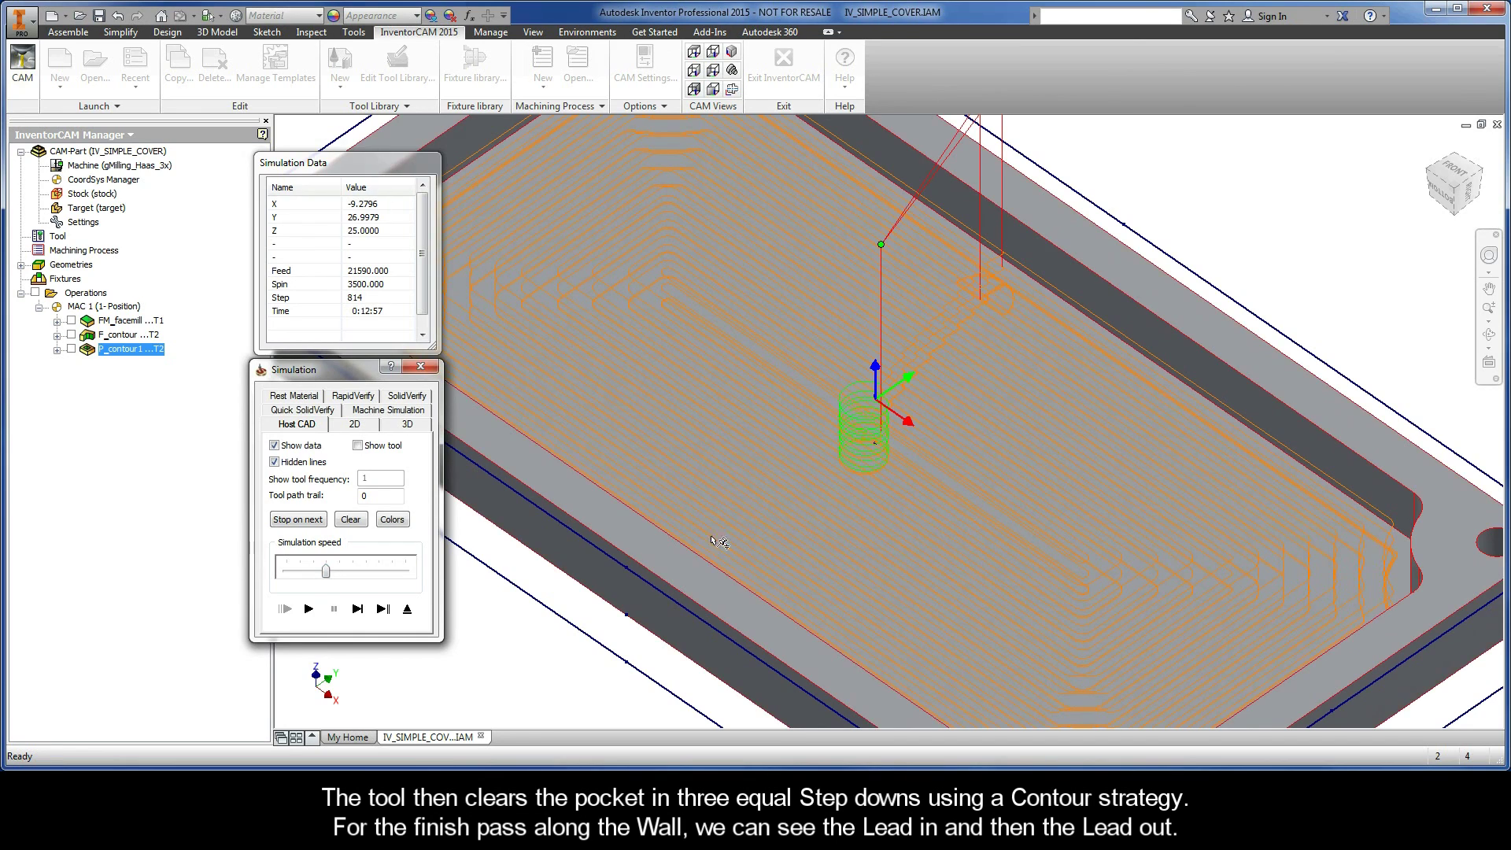
scroll(1050, 313, "up", 4)
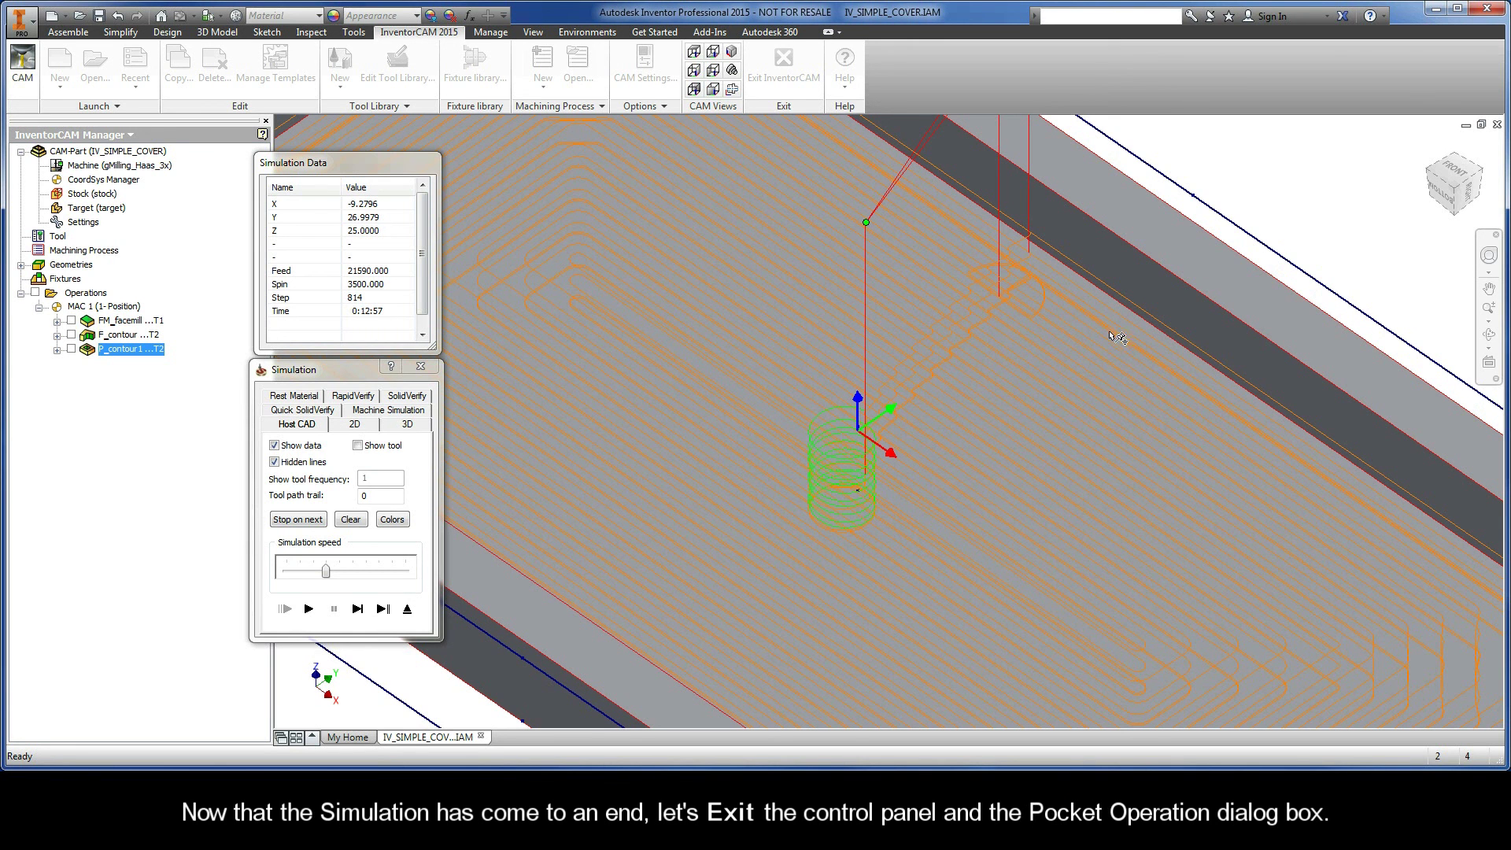
Exit the simulation and close the pocket operation's settings
left_click(407, 609)
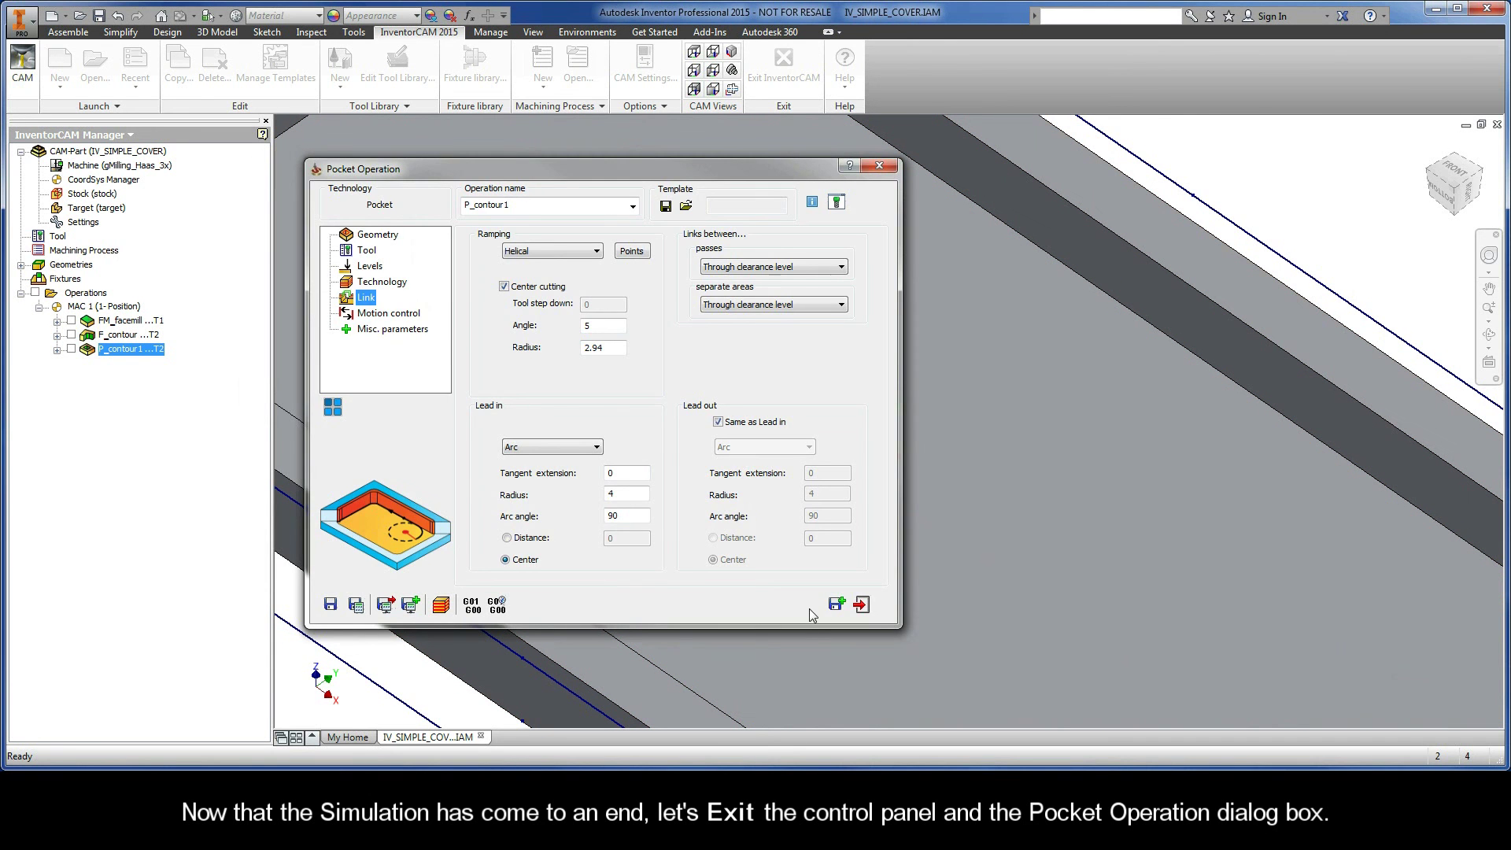
left_click(861, 605)
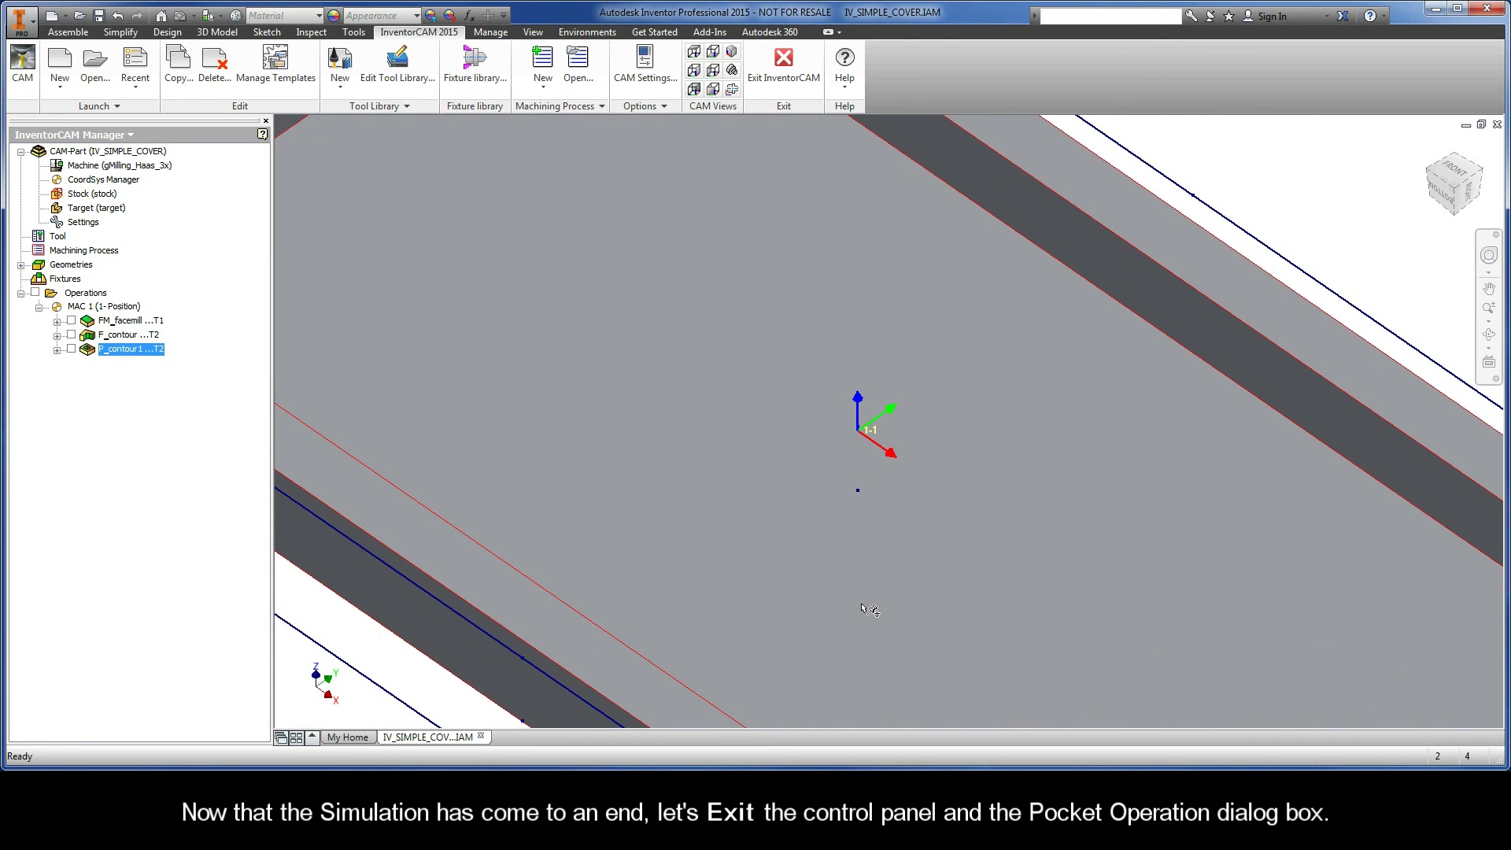